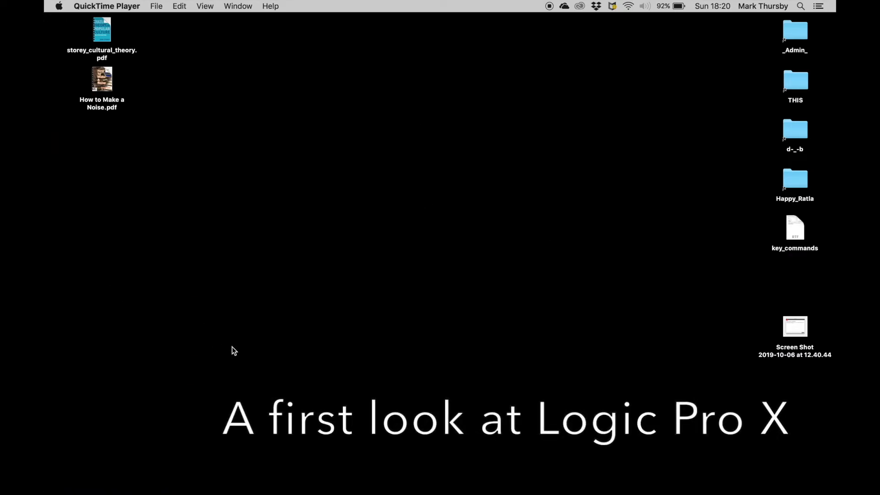
Launch Logic Pro X.
{"action": "mouse_move", "coordinate": [48, 360]}
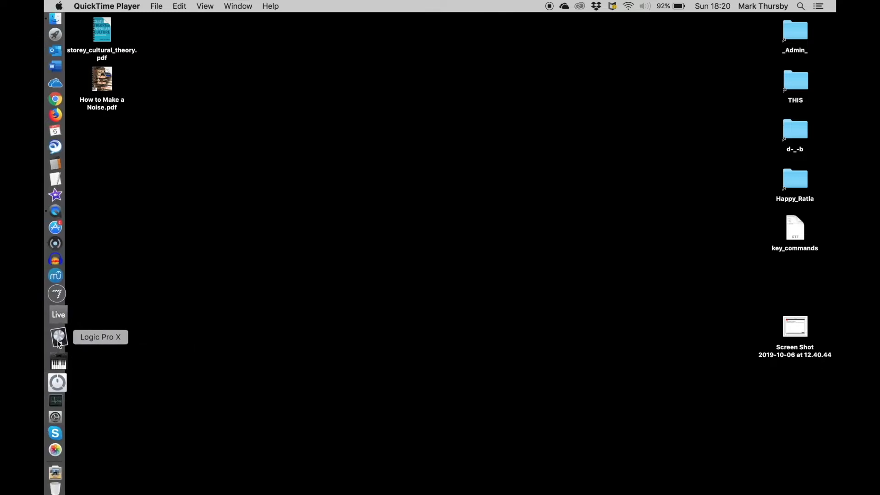
{"action": "left_click", "coordinate": [58, 339]}
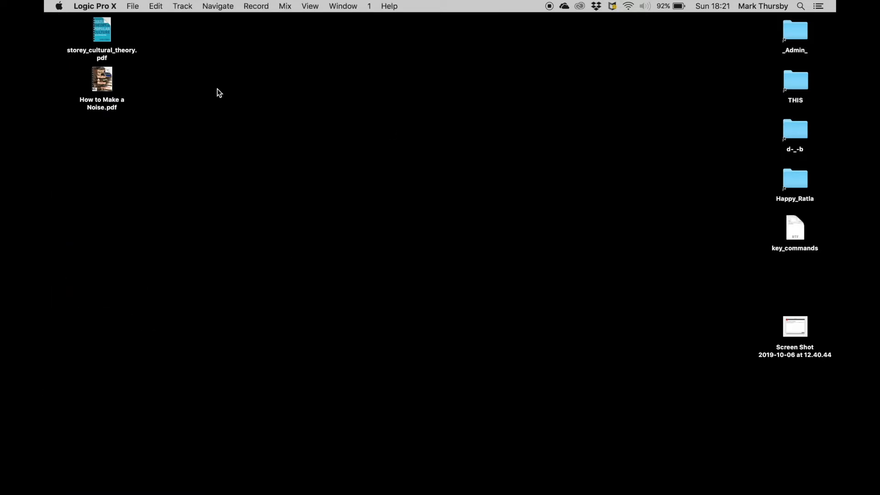
{"action": "key", "text": "super+Tab"}
{"action": "key", "text": "super+Tab"}
{"action": "key", "text": "super+Tab"}
{"action": "key", "text": "super+Tab"}
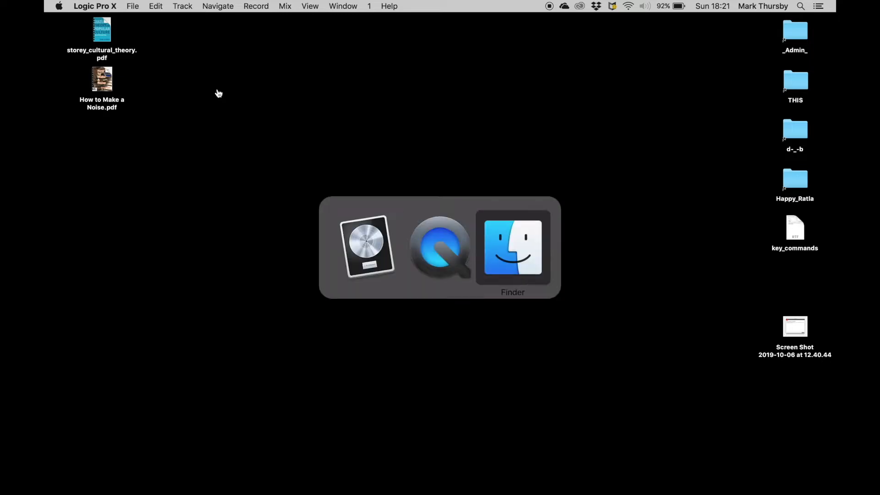
{"action": "key", "text": "super+Tab"}
{"action": "key", "text": "super+Tab"}
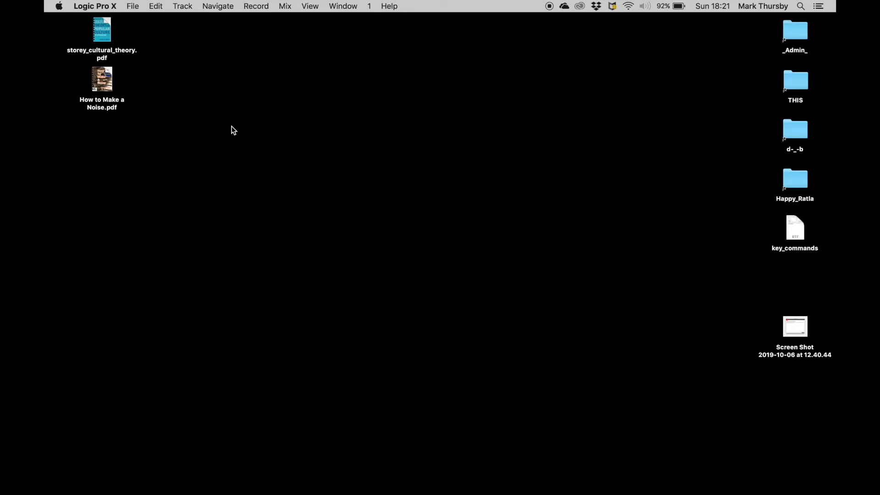
Create a new project from the Empty Project template.
{"action": "key", "text": "super+n"}
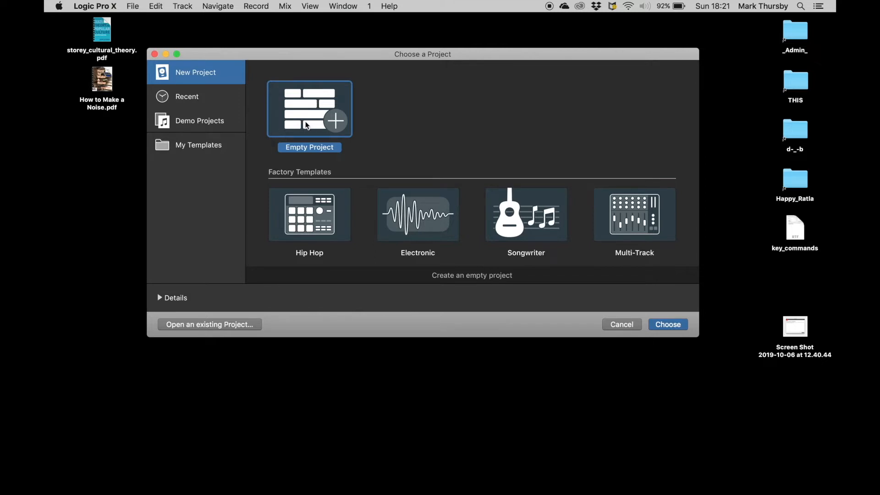
{"action": "left_click", "coordinate": [653, 326]}
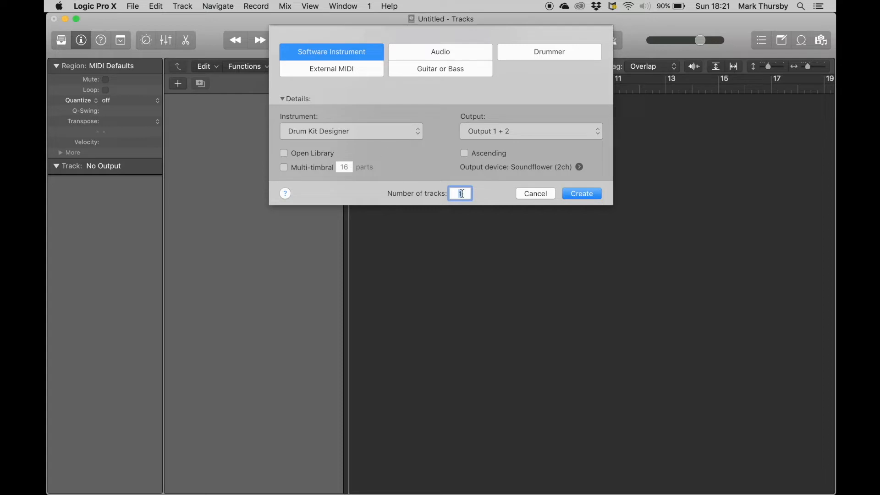
Compare the settings of the External MIDI and Audio track types, returning to Software Instrument.
{"action": "left_click", "coordinate": [354, 69]}
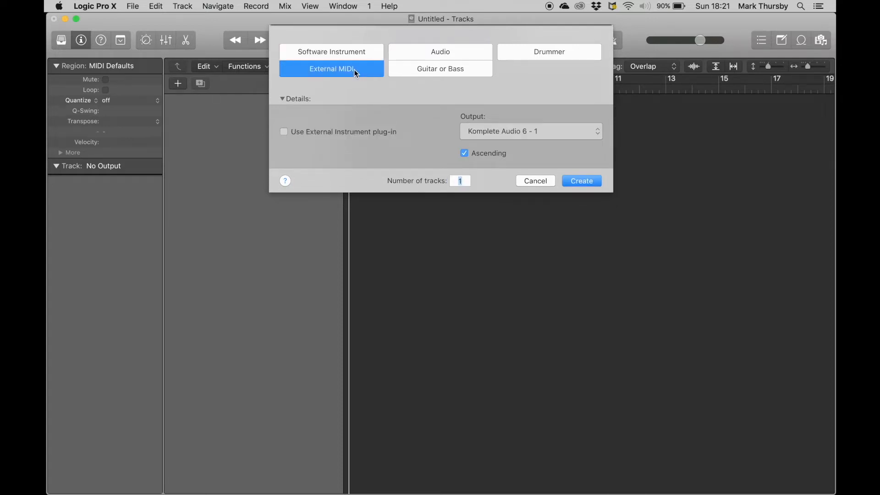
{"action": "left_click", "coordinate": [420, 51]}
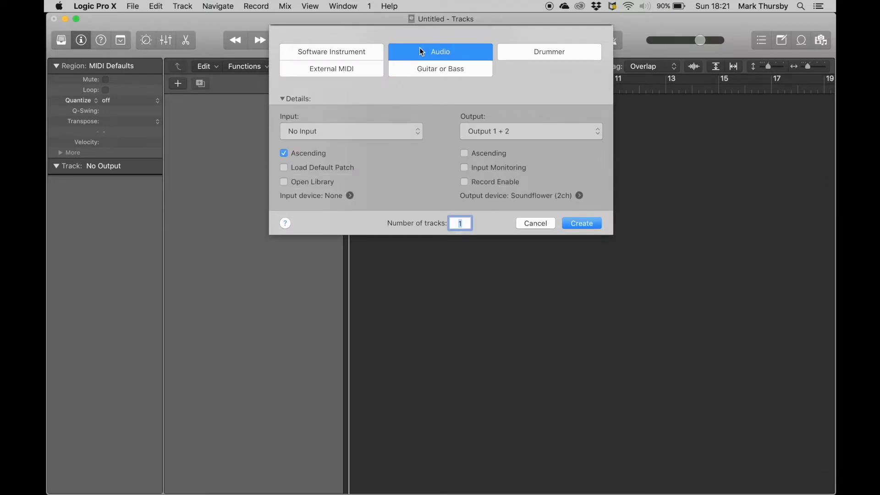
{"action": "left_click", "coordinate": [319, 51]}
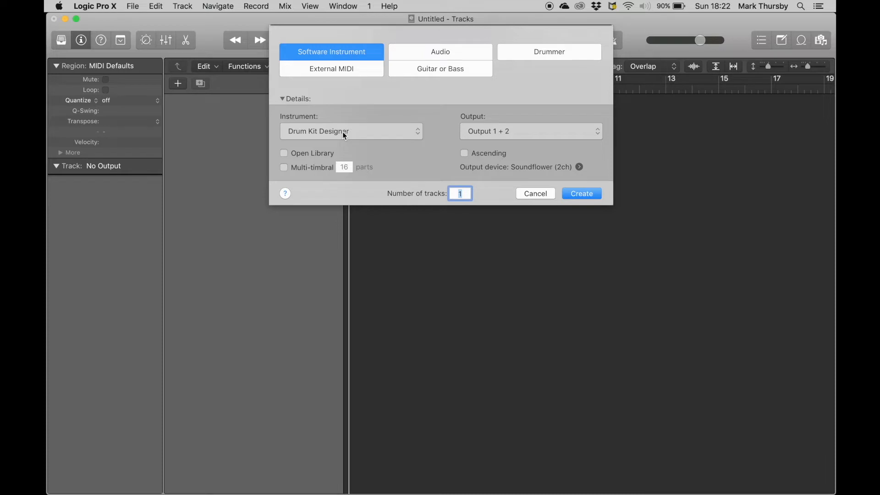
Browse the available software instruments, including Drum Kit Designer's output options and the AU Instruments, keeping Drum Kit Designer.
{"action": "left_click", "coordinate": [394, 138]}
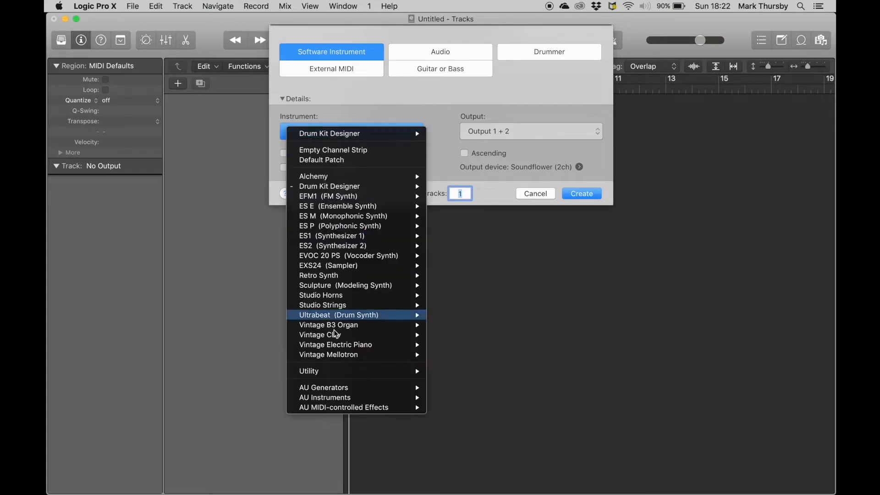
{"action": "mouse_move", "coordinate": [320, 185]}
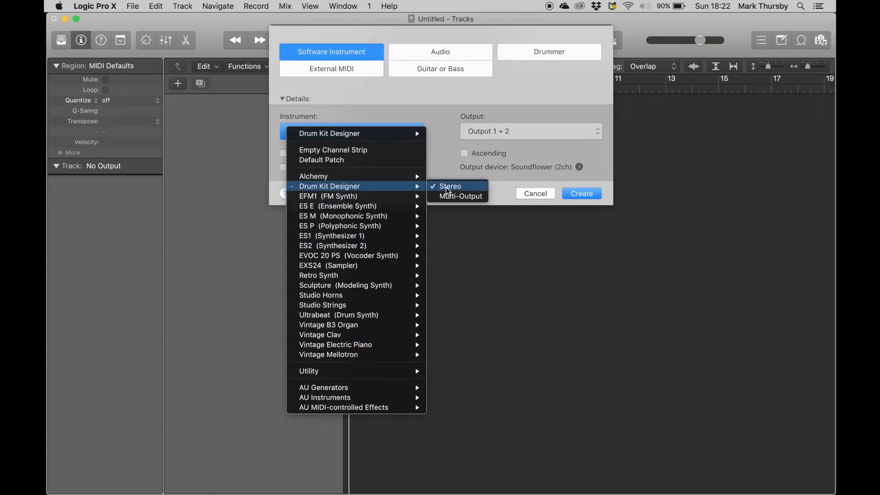
{"action": "mouse_move", "coordinate": [394, 133]}
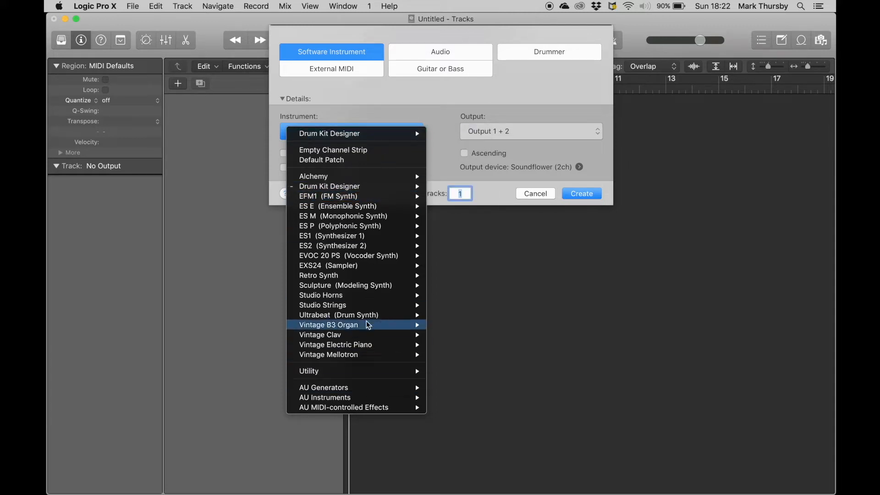
{"action": "mouse_move", "coordinate": [359, 406]}
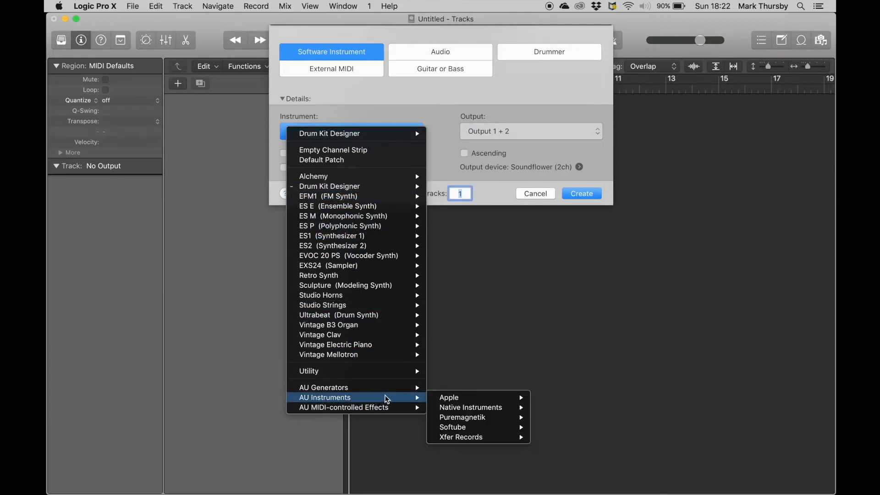
{"action": "mouse_move", "coordinate": [506, 443]}
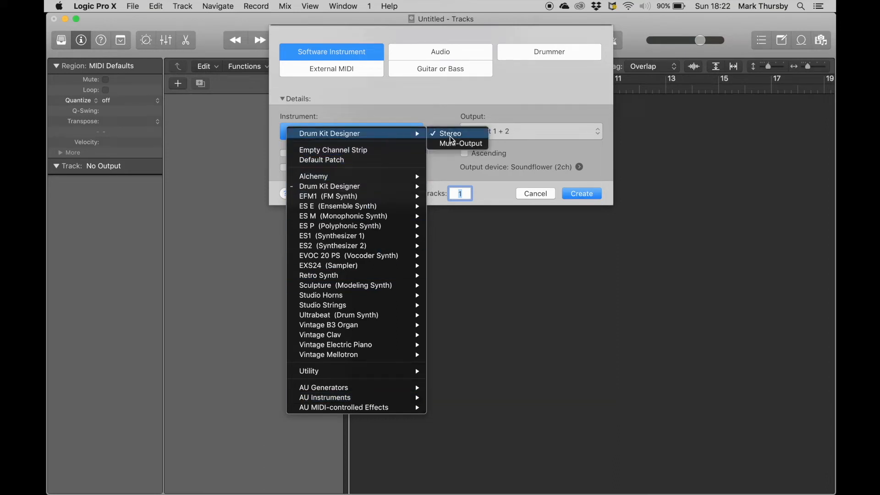
{"action": "left_click", "coordinate": [434, 111]}
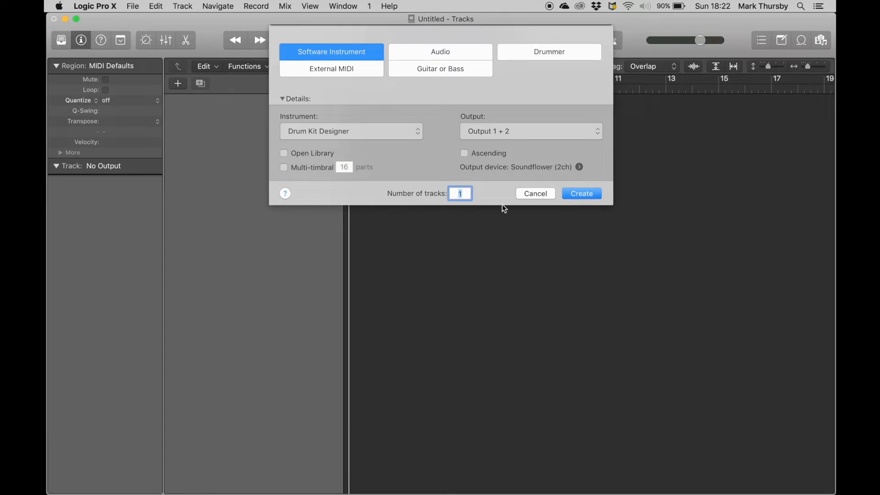
Create one Software Instrument track with Drum Kit Designer and close the instrument's window.
{"action": "left_click", "coordinate": [570, 195]}
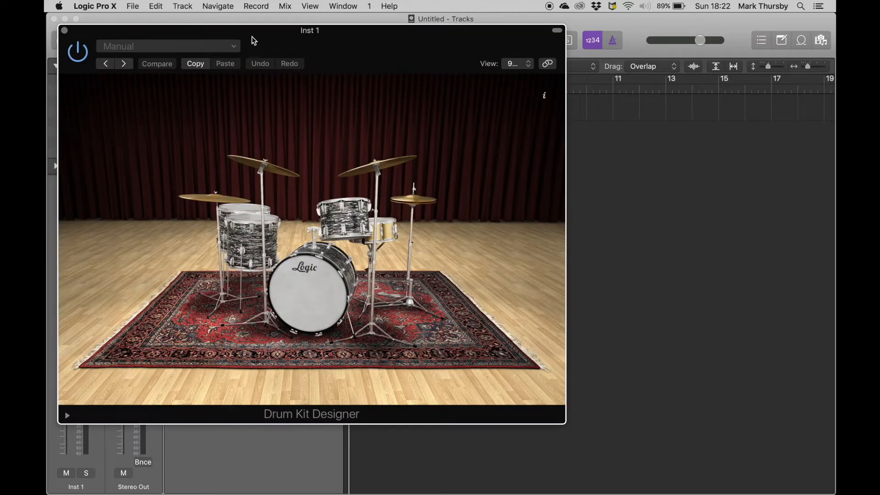
{"action": "left_click_drag", "start_coordinate": [253, 41], "coordinate": [367, 61]}
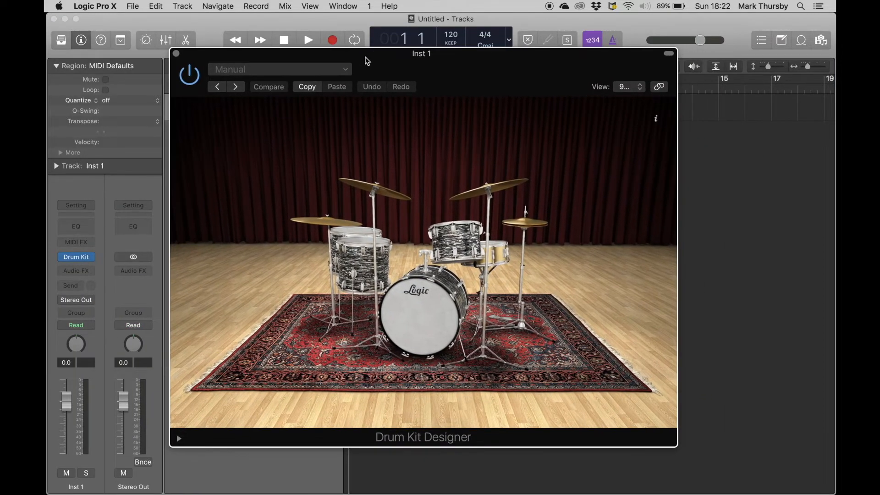
{"action": "left_click", "coordinate": [176, 54]}
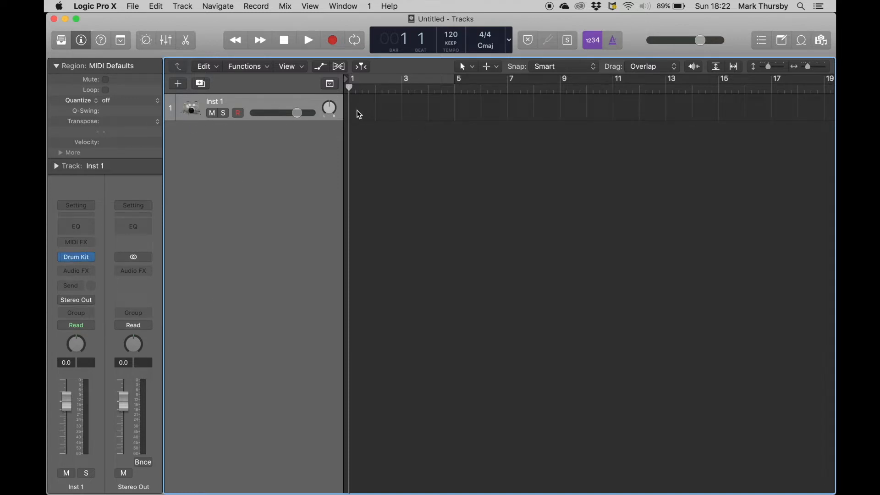
Play the project, turn on the metronome click, and stop with the playhead returned to bar 1.
{"action": "key", "text": "space"}
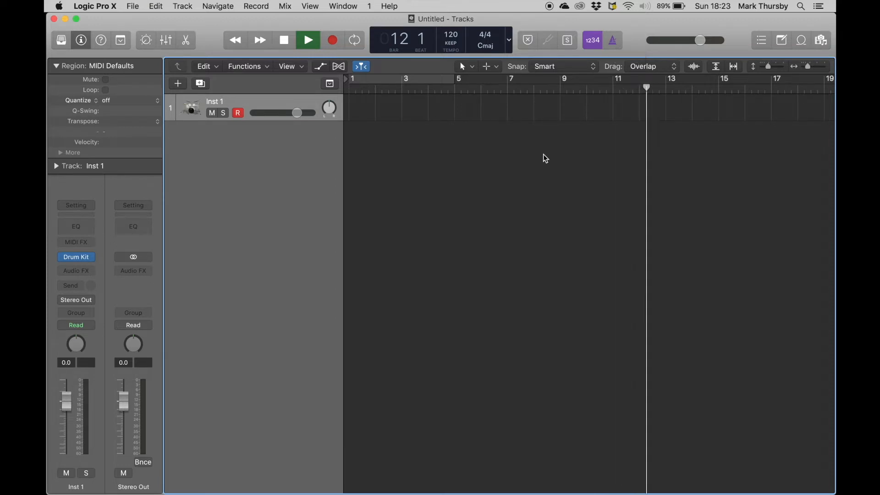
{"action": "key", "text": "k"}
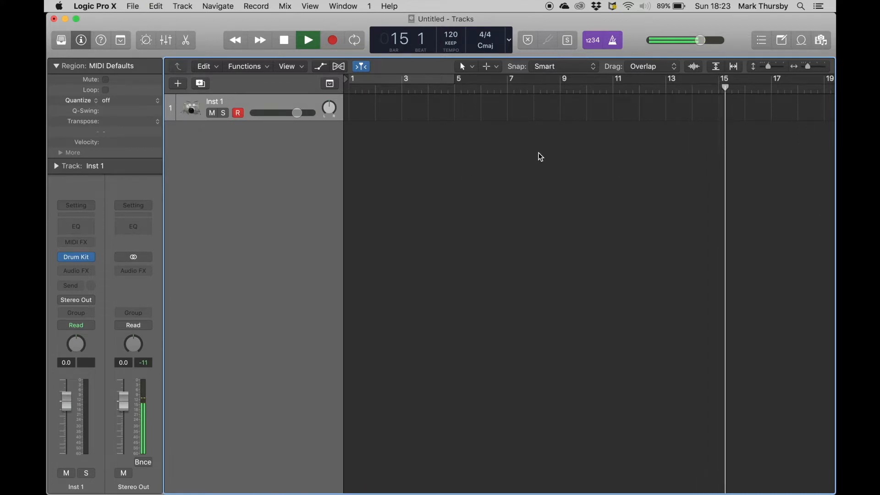
{"action": "key", "text": "space"}
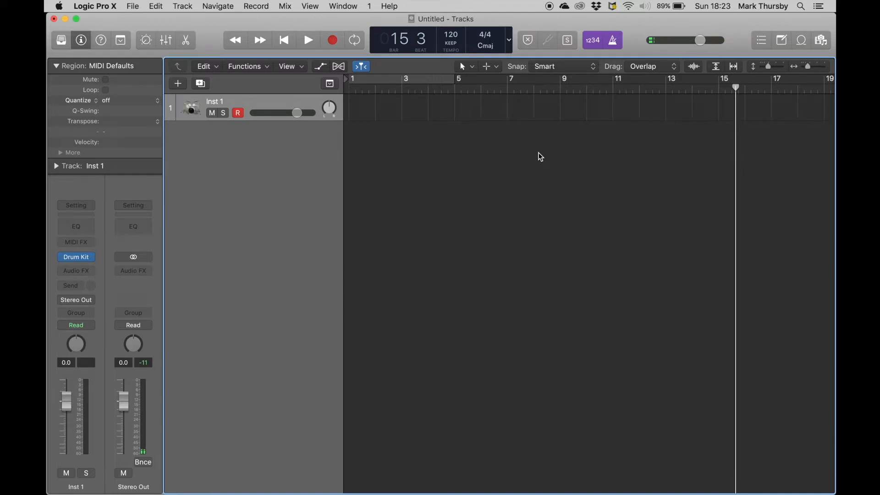
{"action": "key", "text": "Return"}
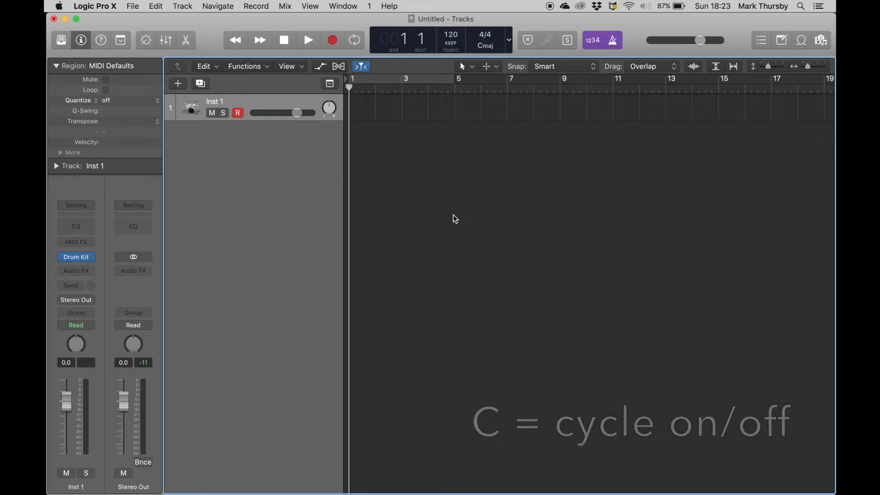
Turn on cycle mode for the range from bar 1 to bar 5 and start playback.
{"action": "key", "text": "c"}
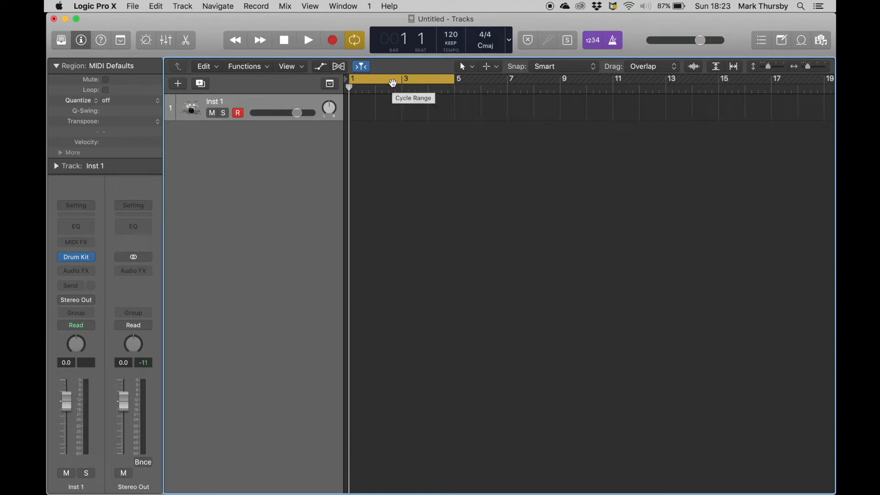
{"action": "key", "text": "space"}
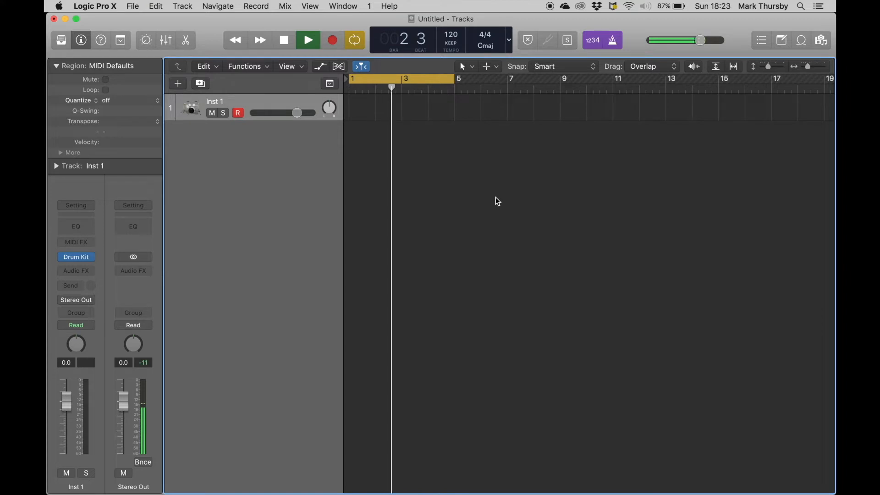
Zoom the timeline horizontally in and out during playback, ending with about bars 1 to 8 in view.
{"action": "key", "text": "super+Right"}
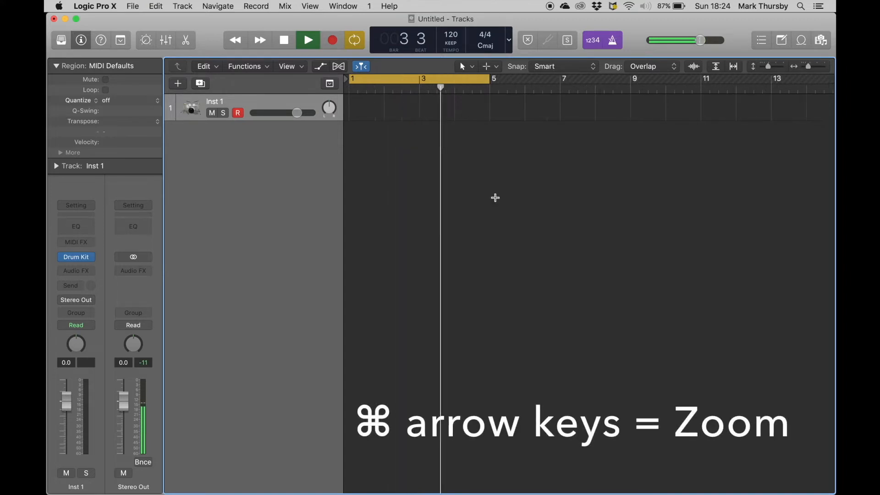
{"action": "key", "text": "super+Right"}
{"action": "key", "text": "super+Right"}
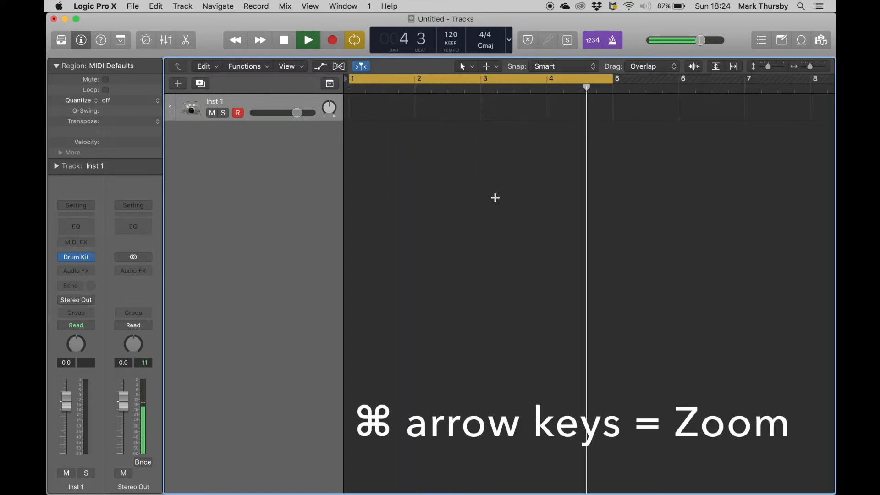
{"action": "key", "text": "super+Right"}
{"action": "key", "text": "super+Right"}
{"action": "key", "text": "super+Right"}
{"action": "key", "text": "super+Right"}
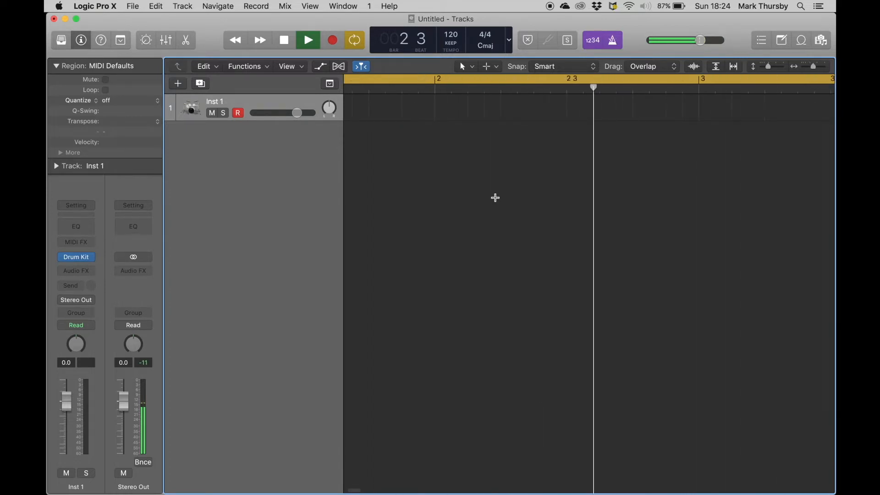
{"action": "key", "text": "super+Left"}
{"action": "key", "text": "super+Left"}
{"action": "key", "text": "super+Left"}
{"action": "key", "text": "super+Left"}
{"action": "key", "text": "super+Left"}
{"action": "key", "text": "super+Left"}
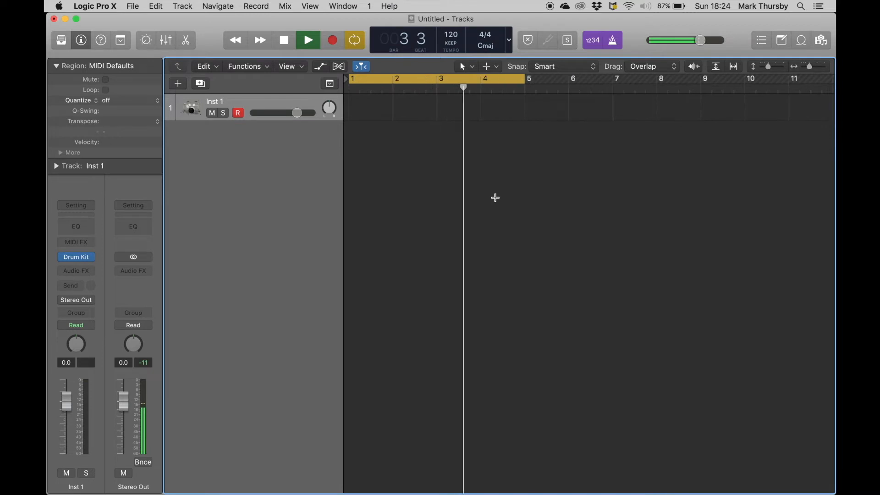
{"action": "key", "text": "super+Right"}
Zoom the tracks vertically in and partly back out, leaving the Inst 1 track moderately taller.
{"action": "key", "text": "super+Down"}
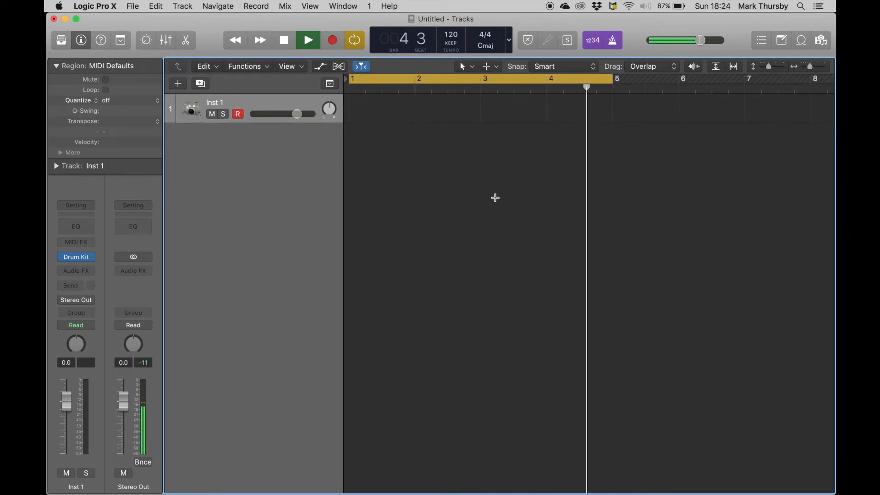
{"action": "key", "text": "super+Down"}
{"action": "key", "text": "super+Down"}
{"action": "key", "text": "super+Down"}
{"action": "key", "text": "super+Down"}
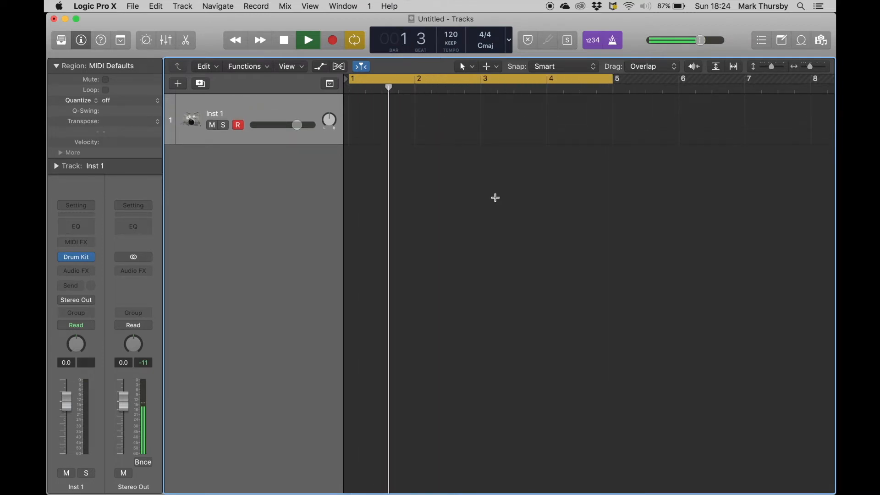
{"action": "key", "text": "super+Down"}
{"action": "key", "text": "super+Down"}
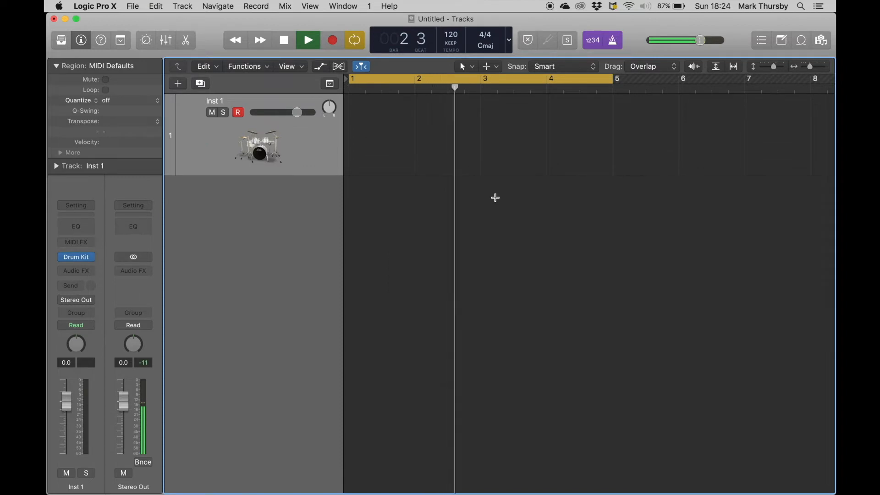
{"action": "key", "text": "super+Up"}
{"action": "key", "text": "super+Up"}
{"action": "key", "text": "super+Up"}
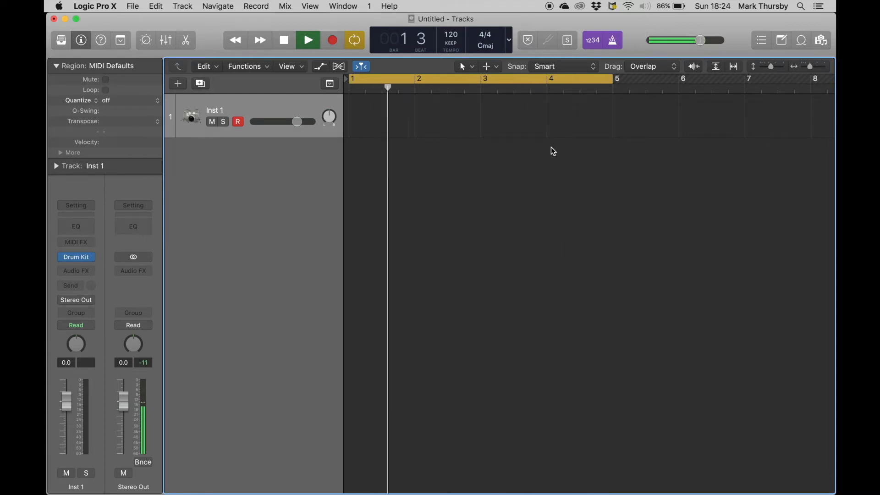
Toggle the metronome click and switch cycle mode off and on again during playback.
{"action": "key", "text": "k"}
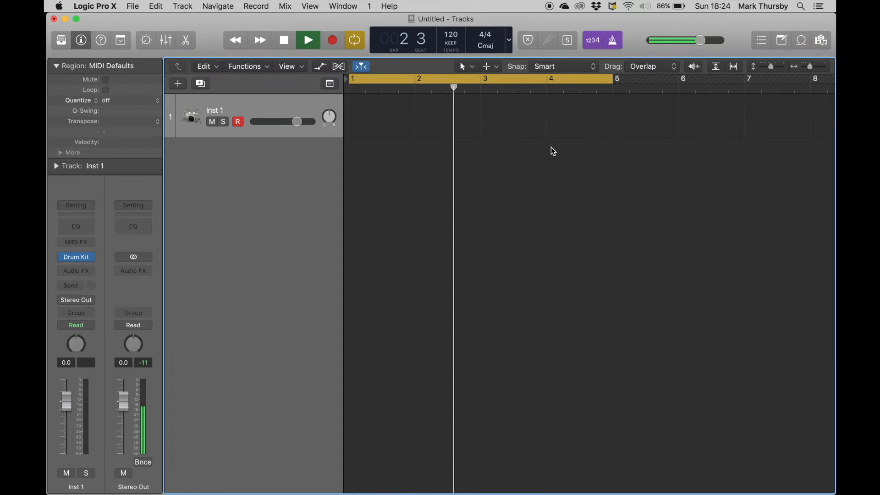
{"action": "key", "text": "c"}
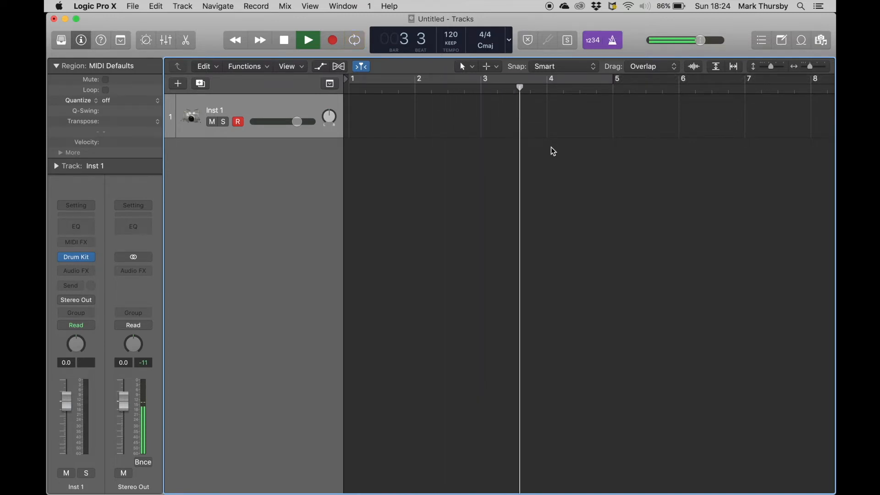
{"action": "key", "text": "c"}
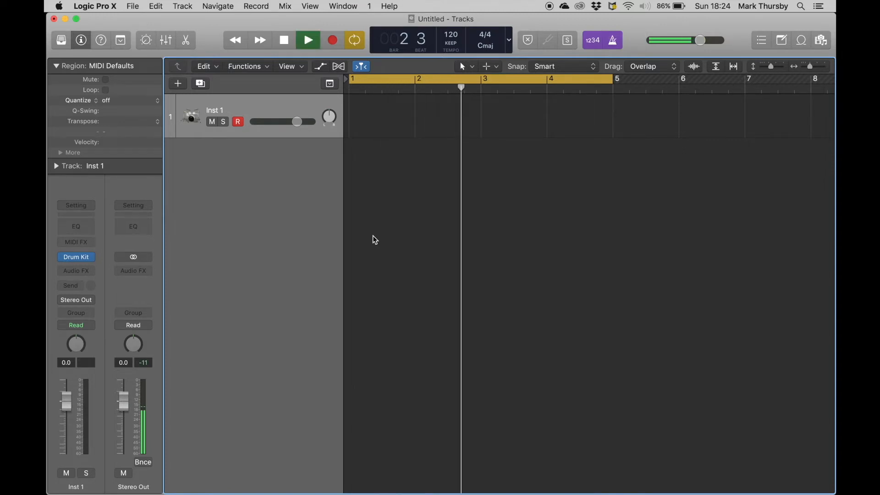
Stop and restart playback of the cycled bars, leaving the transport stopped.
{"action": "key", "text": "space"}
{"action": "key", "text": "space"}
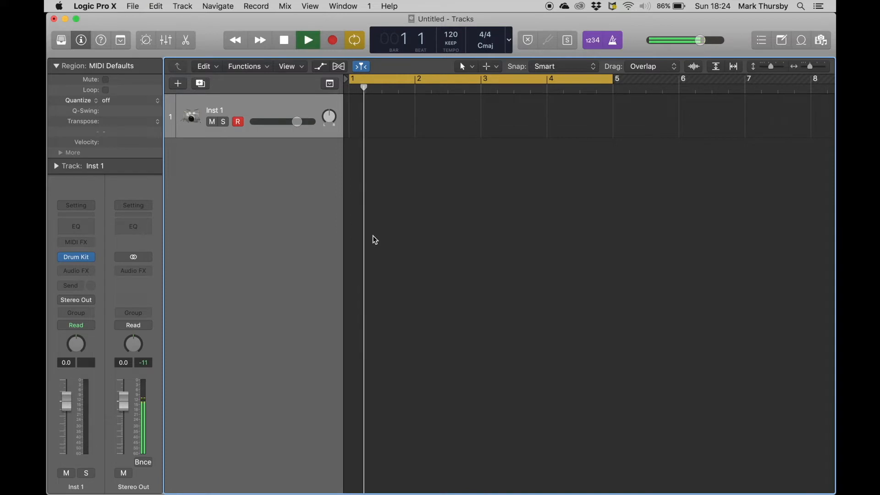
{"action": "key", "text": "space"}
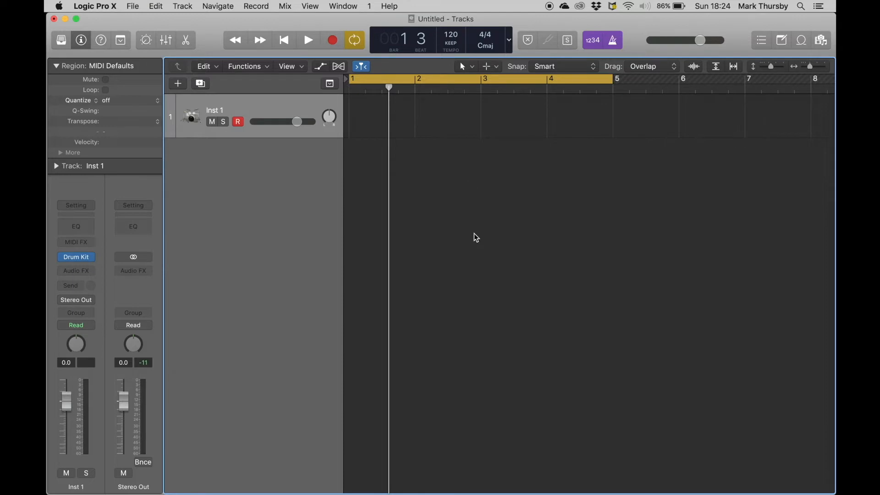
Show the Mixer, enlarge its pane until the full channel strips are visible, and hide it again.
{"action": "key", "text": "x"}
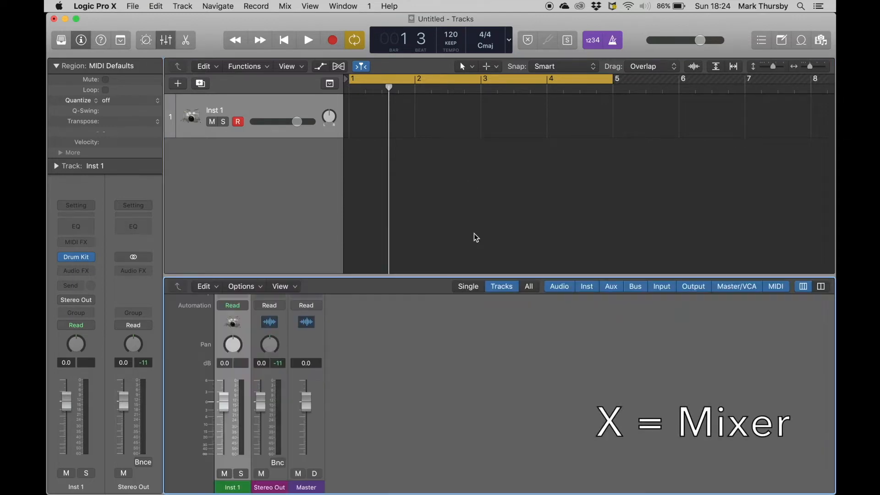
{"action": "left_click", "coordinate": [428, 271]}
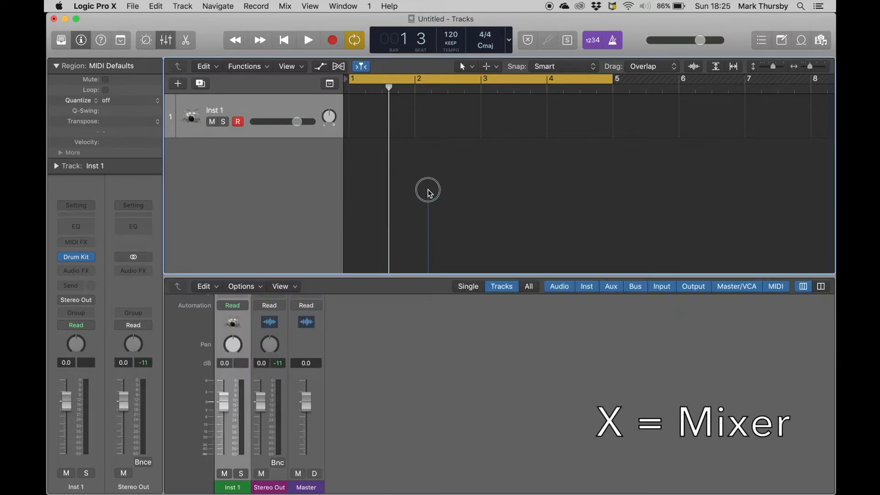
{"action": "left_click_drag", "start_coordinate": [424, 274], "coordinate": [445, 202]}
{"action": "left_click_drag", "start_coordinate": [426, 257], "coordinate": [415, 181]}
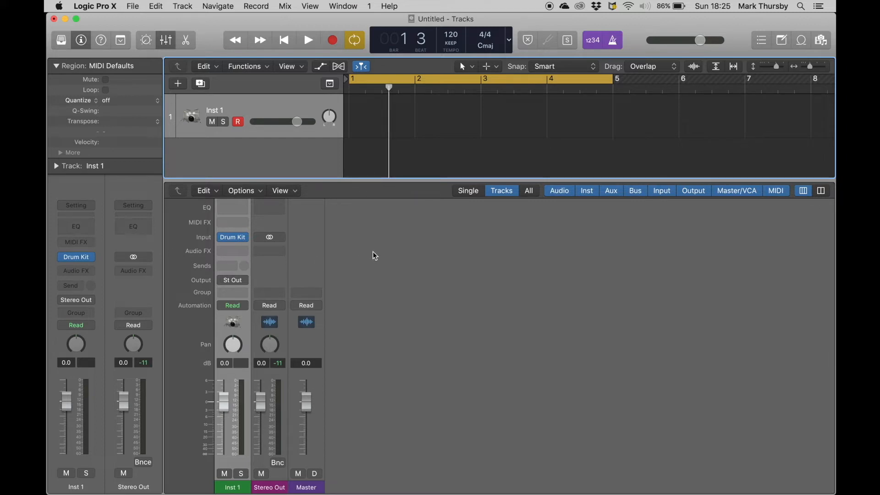
{"action": "key", "text": "x"}
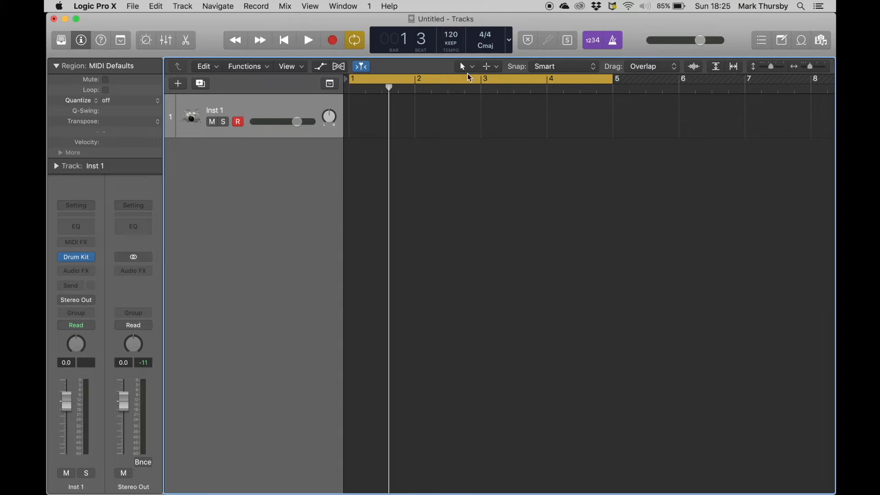
Switch the secondary tool to the Pencil Tool and back to the Marquee Tool.
{"action": "left_click", "coordinate": [497, 67]}
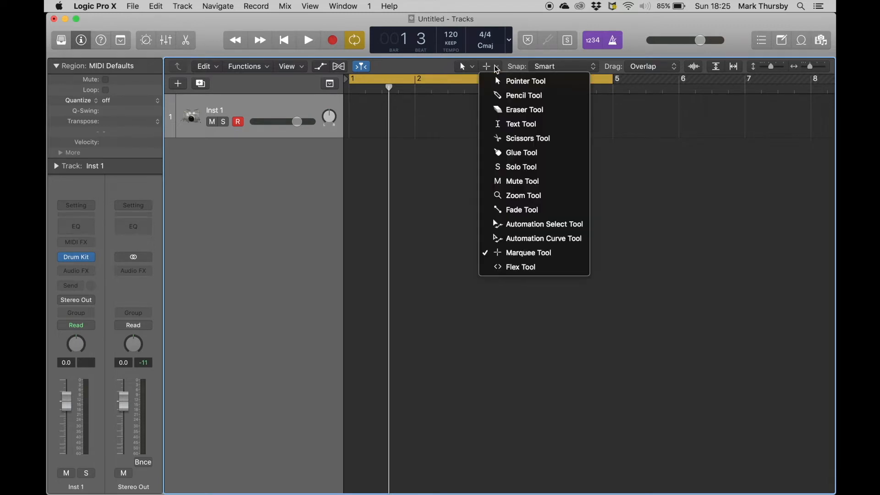
{"action": "left_click", "coordinate": [518, 97]}
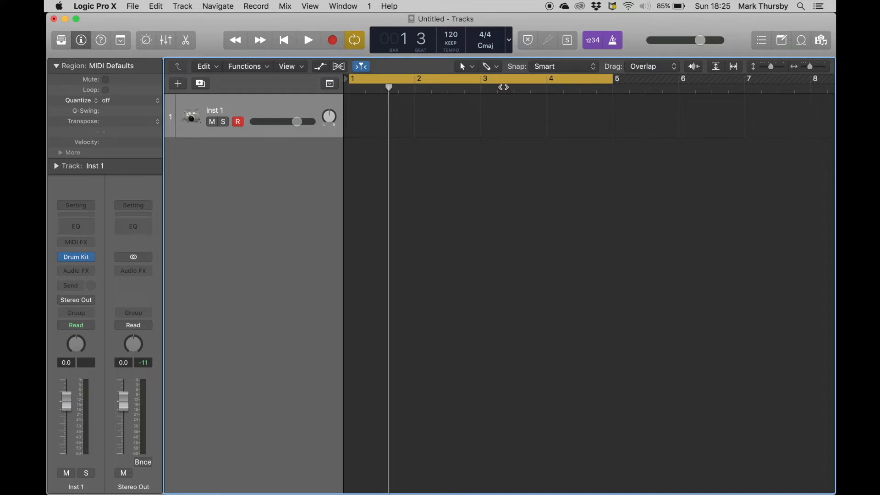
{"action": "left_click", "coordinate": [499, 69]}
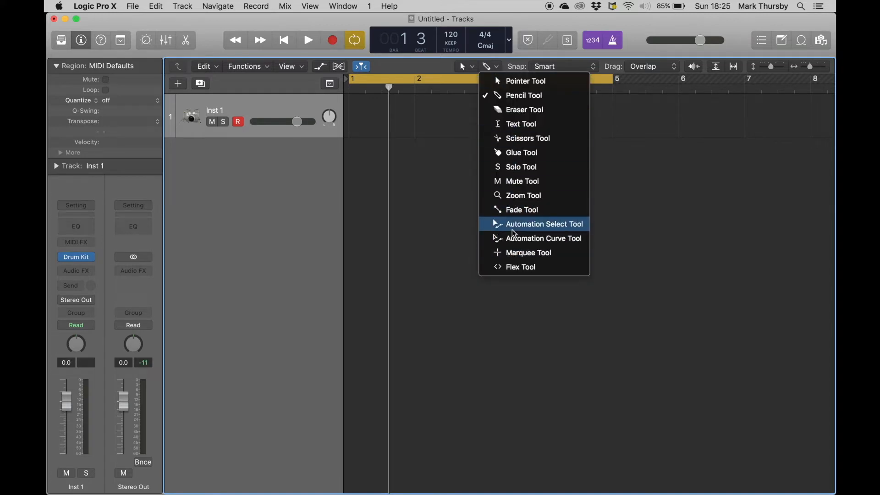
{"action": "left_click", "coordinate": [518, 253]}
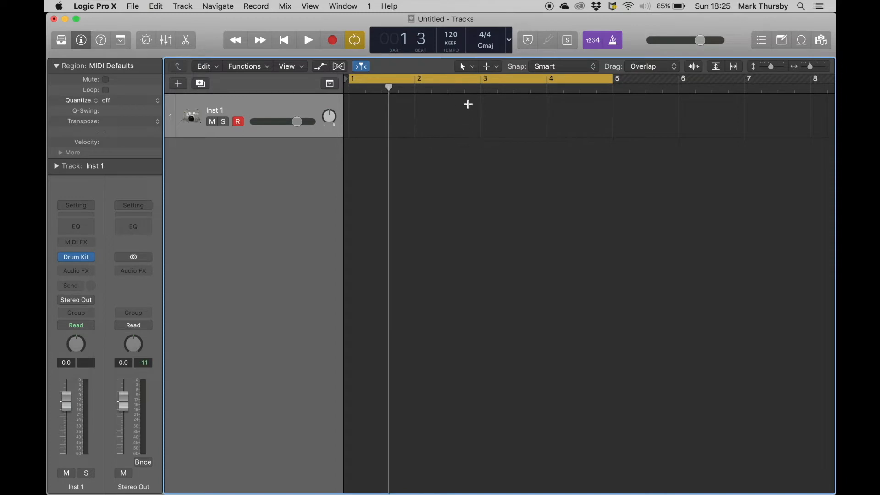
Choose Pencil as the secondary tool and create a MIDI region on the Inst 1 track from bar 1 to bar 3.
{"action": "left_click", "coordinate": [495, 71]}
{"action": "left_click", "coordinate": [498, 96]}
{"action": "left_click", "coordinate": [360, 111]}
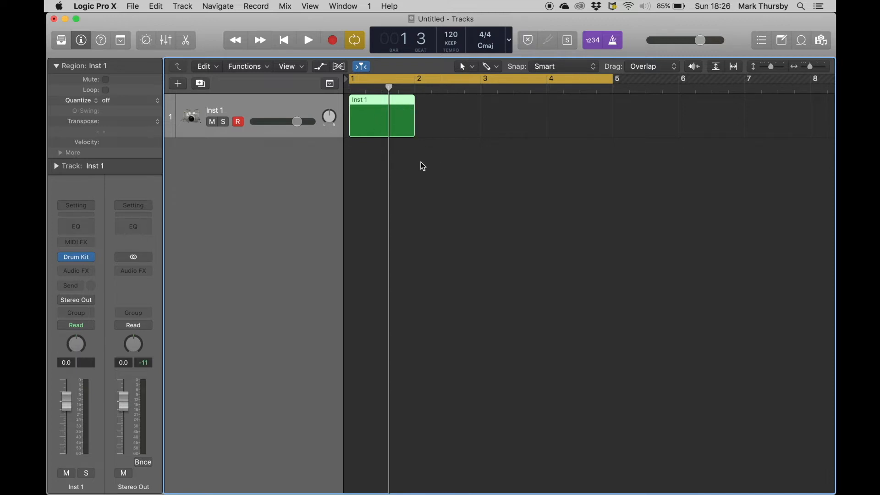
{"action": "left_click_drag", "start_coordinate": [414, 133], "coordinate": [480, 124]}
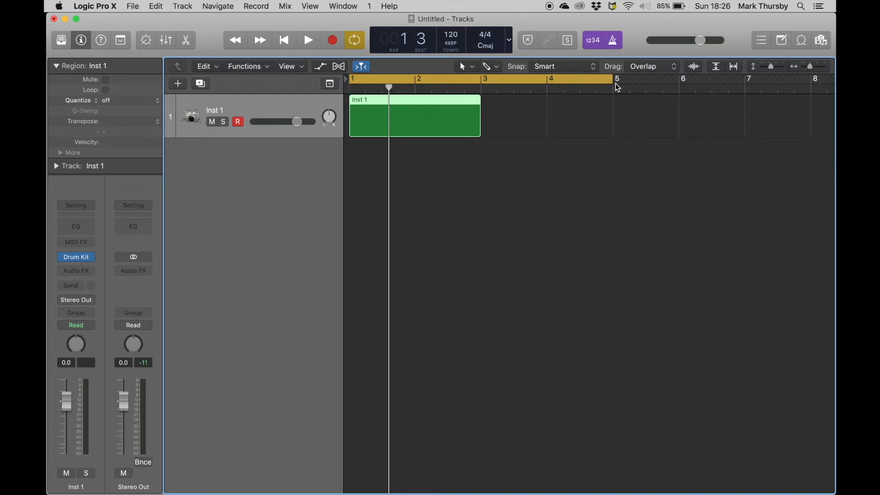
Shorten the cycle range to bars 1 to 3, matching the region, and start playback.
{"action": "left_click_drag", "start_coordinate": [611, 79], "coordinate": [481, 118]}
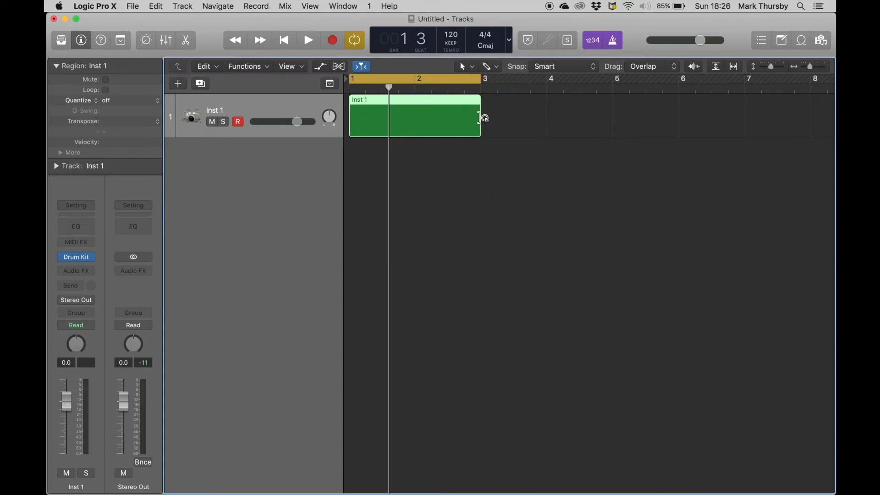
{"action": "key", "text": "space"}
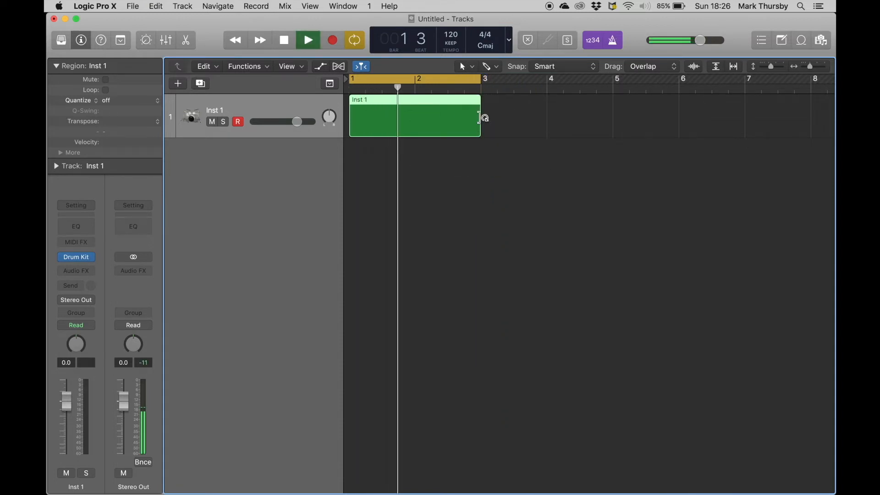
{"action": "left_click", "coordinate": [499, 194]}
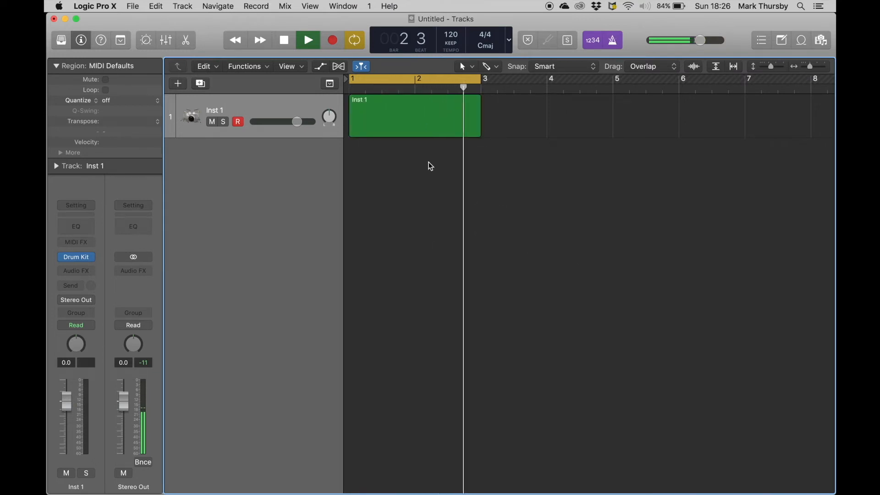
Select the Inst 1 region, toggle the Piano Roll until it stays open, and enlarge the editor pane.
{"action": "left_click", "coordinate": [425, 112]}
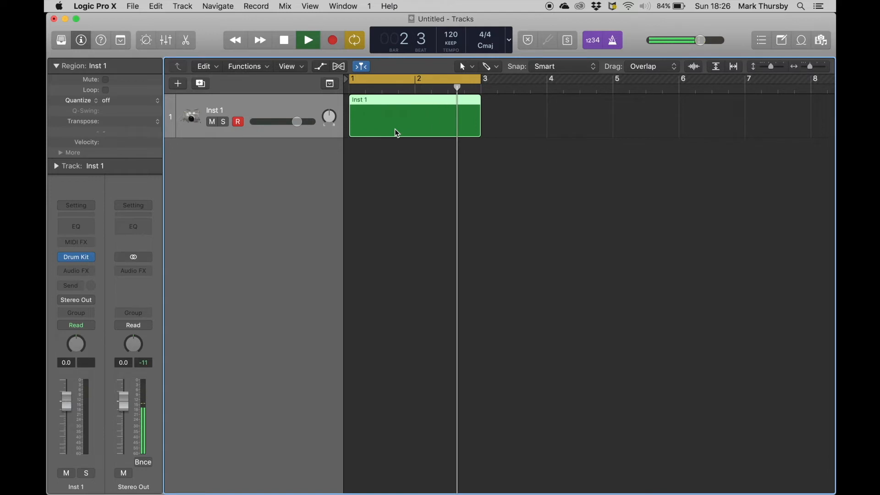
{"action": "key", "text": "p"}
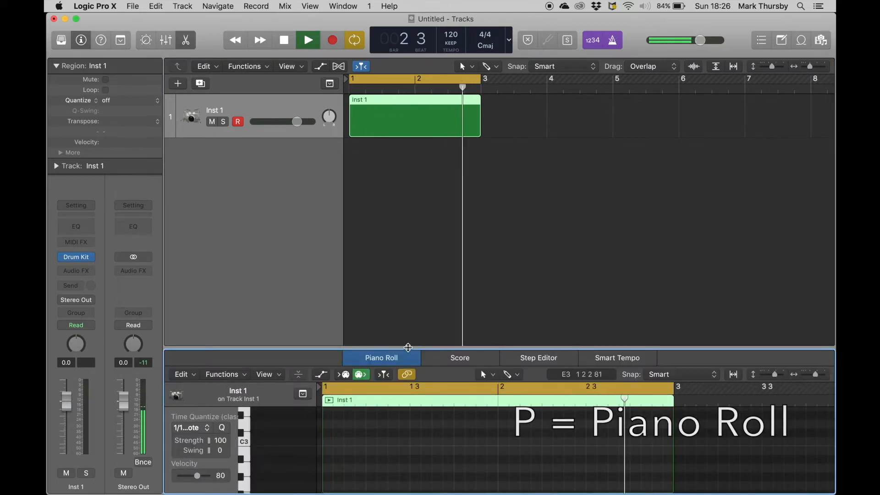
{"action": "key", "text": "p"}
{"action": "key", "text": "p"}
{"action": "key", "text": "p"}
{"action": "key", "text": "p"}
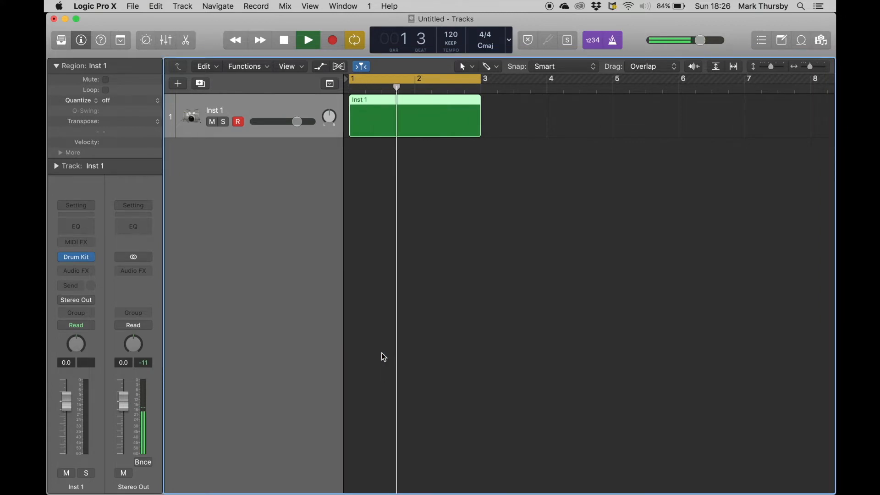
{"action": "left_click_drag", "start_coordinate": [441, 348], "coordinate": [436, 197]}
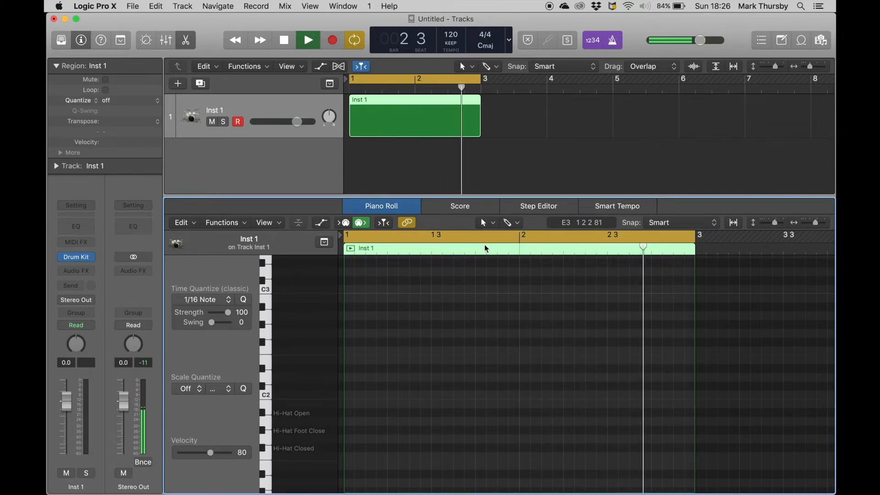
Stop playback, turn off the metronome click, and briefly play to check the silence.
{"action": "key", "text": "space"}
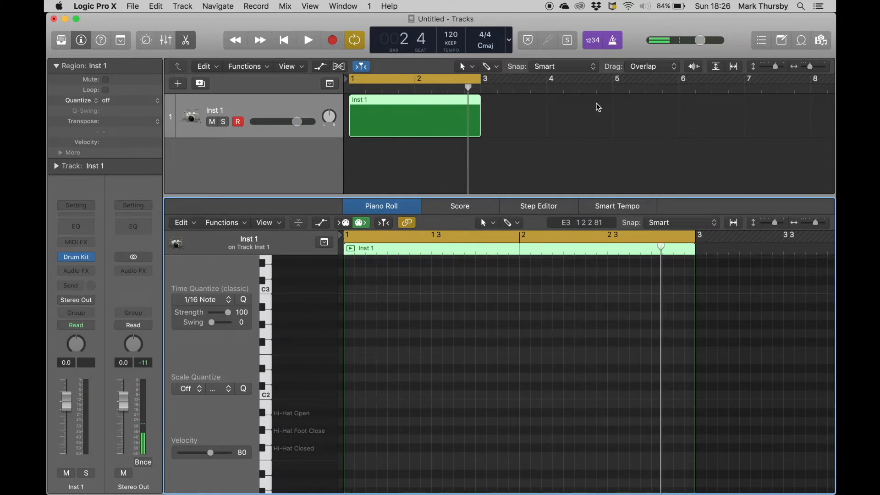
{"action": "left_click", "coordinate": [614, 45]}
{"action": "key", "text": "space"}
{"action": "key", "text": "space"}
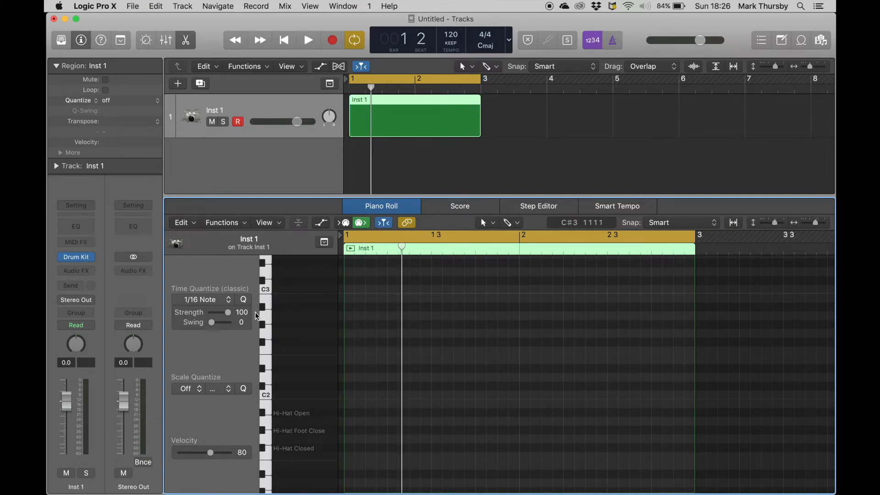
Open, close and reopen the Drum Kit Designer plug-in of the Inst 1 track, and reposition its window.
{"action": "left_click", "coordinate": [77, 259]}
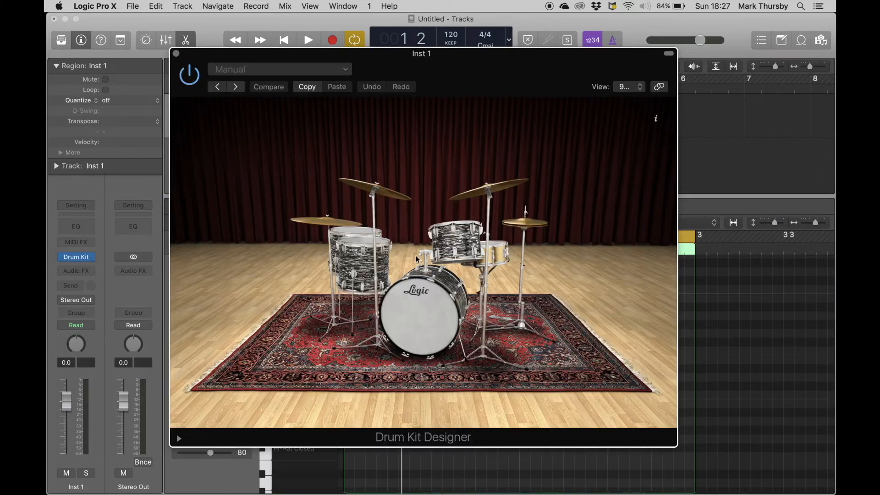
{"action": "left_click", "coordinate": [177, 55]}
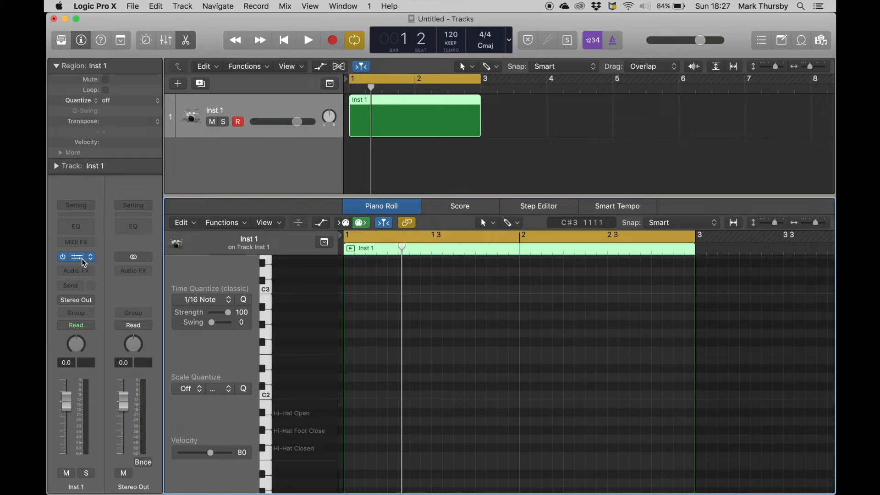
{"action": "left_click", "coordinate": [77, 260]}
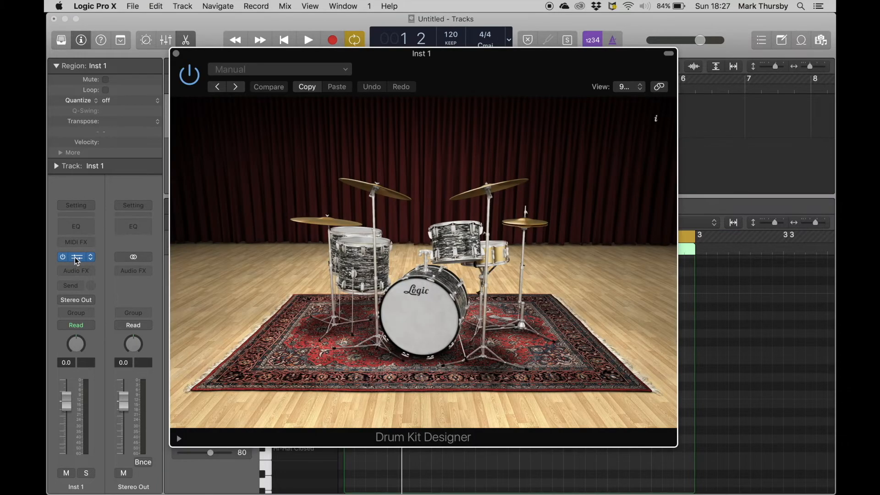
{"action": "left_click_drag", "start_coordinate": [218, 55], "coordinate": [265, 97]}
{"action": "left_click_drag", "start_coordinate": [294, 123], "coordinate": [345, 225]}
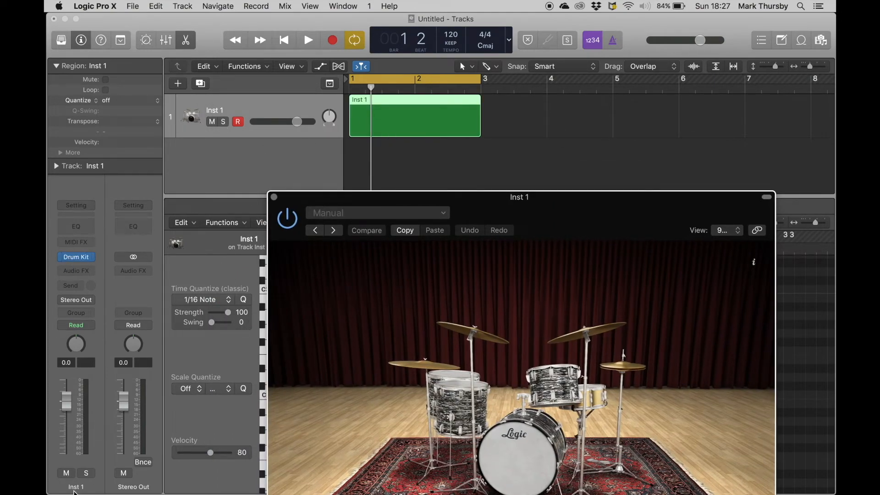
{"action": "left_click_drag", "start_coordinate": [328, 200], "coordinate": [245, 57]}
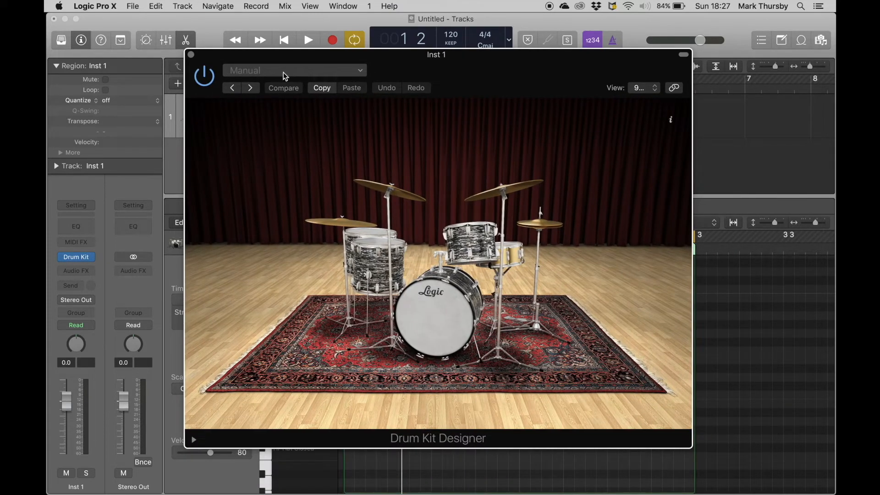
Load the SoCal Kit preset in Drum Kit Designer and move the plug-in window slightly down.
{"action": "left_click", "coordinate": [285, 71]}
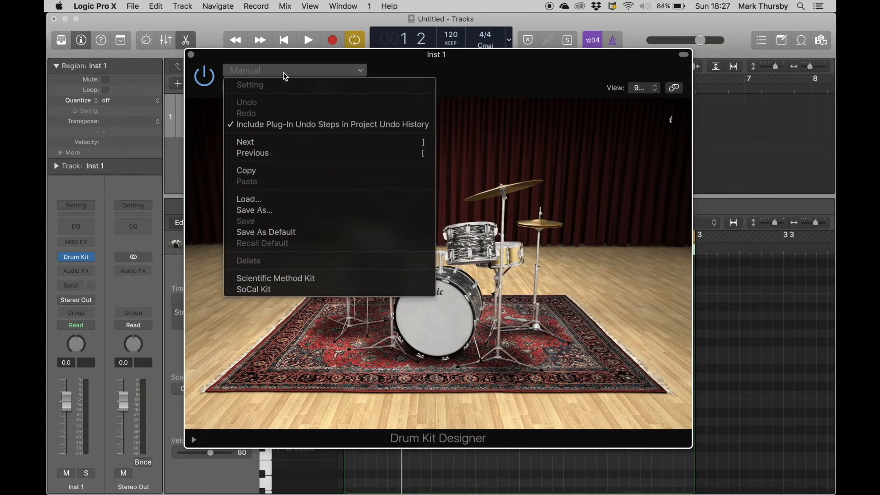
{"action": "left_click", "coordinate": [249, 290]}
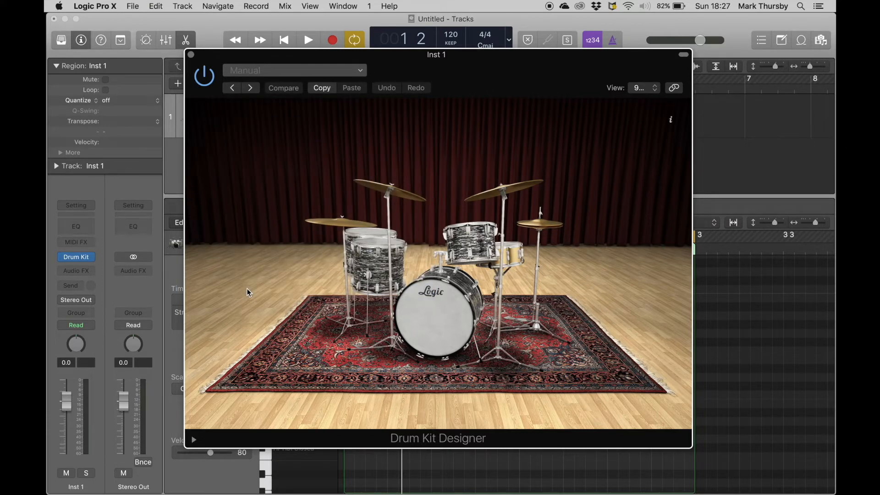
{"action": "left_click_drag", "start_coordinate": [392, 56], "coordinate": [398, 73]}
Audition the SoCal Kit's snare and kick drums, and dismiss the kick options.
{"action": "left_click", "coordinate": [514, 275]}
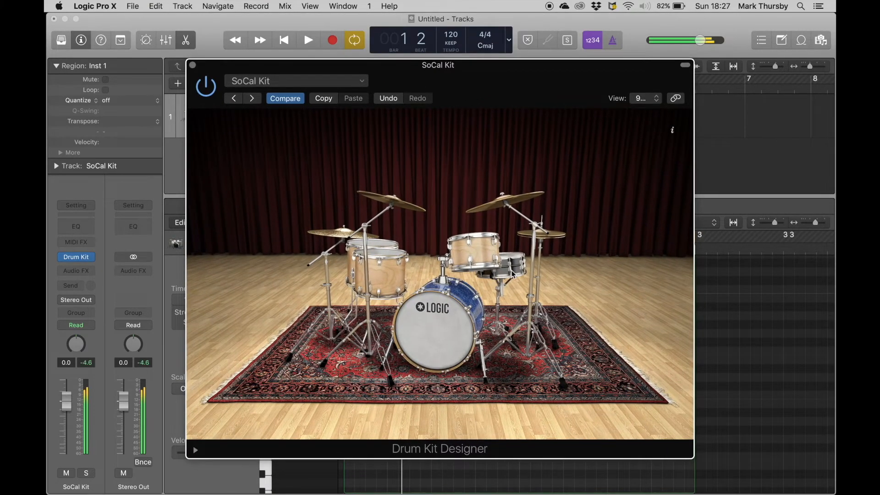
{"action": "left_click", "coordinate": [444, 334]}
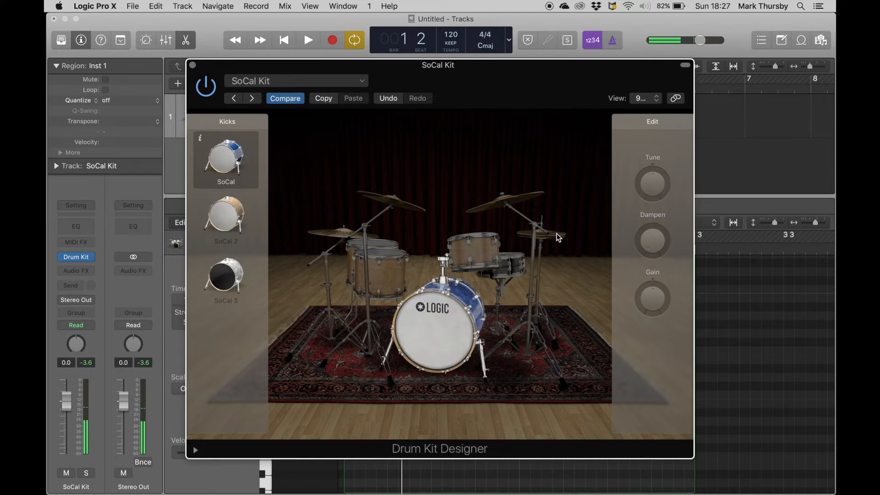
{"action": "left_click", "coordinate": [536, 412]}
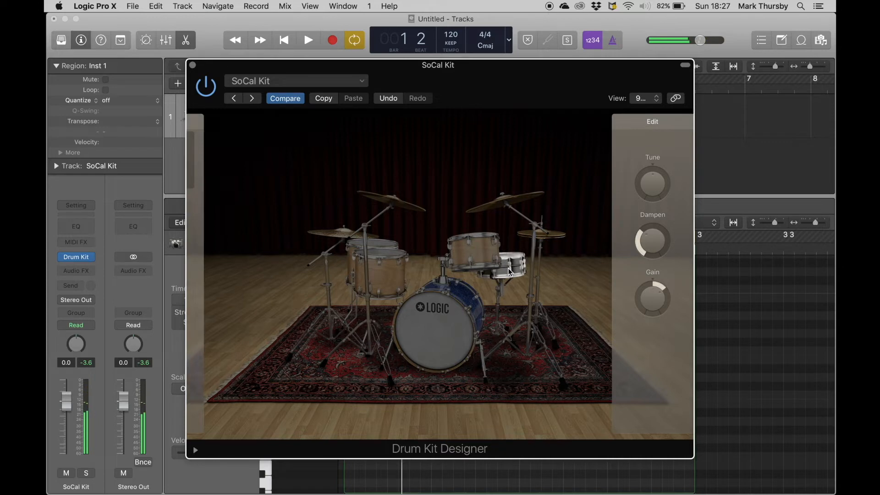
Swap the snare for SoCal 3, audition it, and raise its Tune to about +299 cent.
{"action": "left_click", "coordinate": [511, 271]}
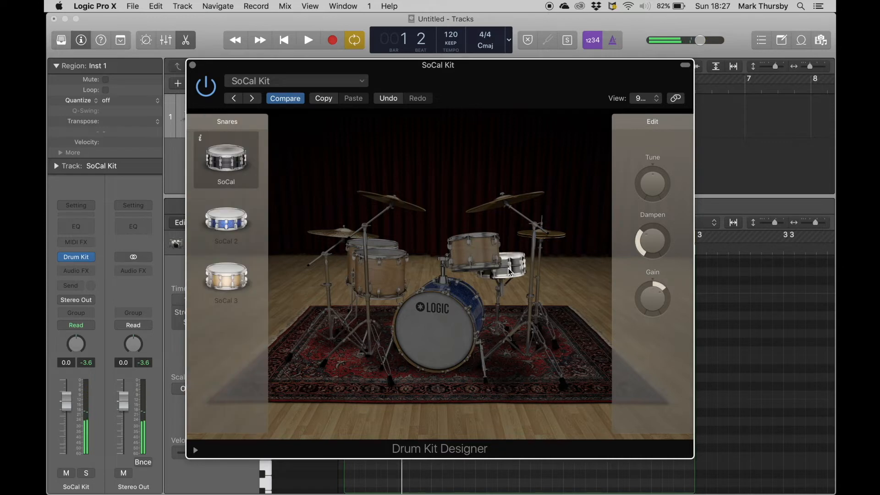
{"action": "left_click", "coordinate": [227, 278]}
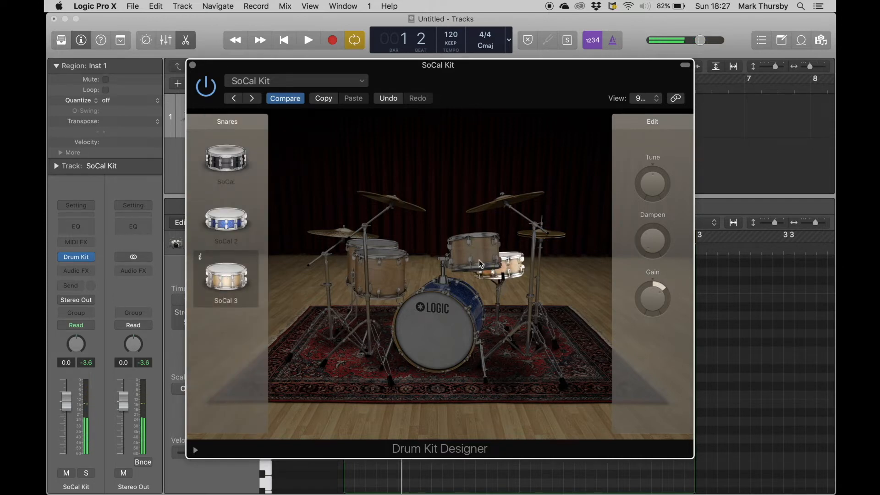
{"action": "left_click", "coordinate": [507, 268]}
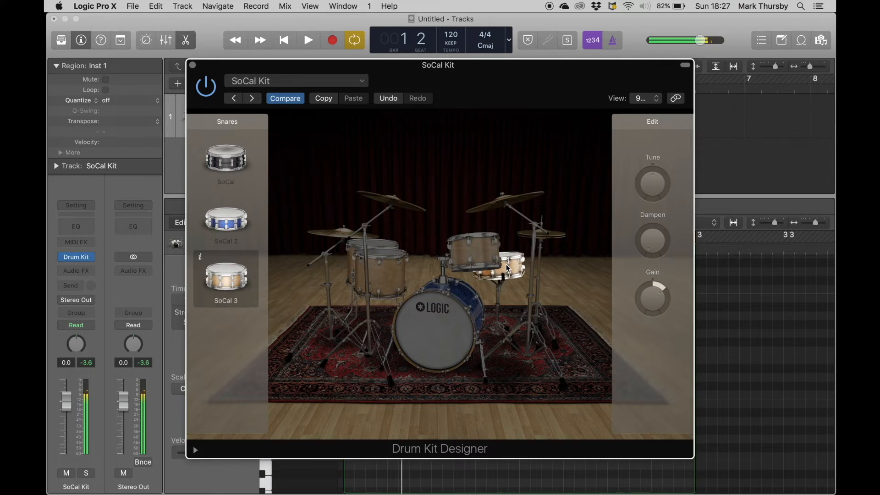
{"action": "left_click_drag", "start_coordinate": [656, 188], "coordinate": [654, 164]}
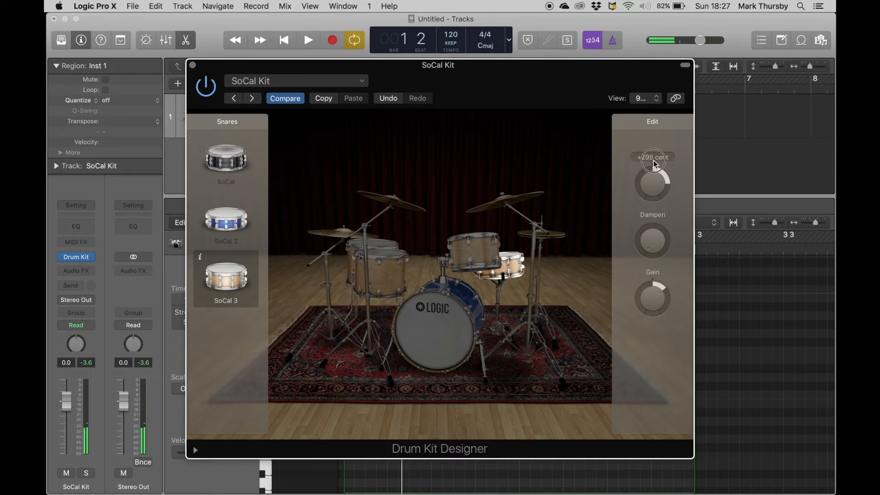
Audition the retuned SoCal 3 snare and the toms in Drum Kit Designer, and close the plug-in window.
{"action": "left_click", "coordinate": [504, 273]}
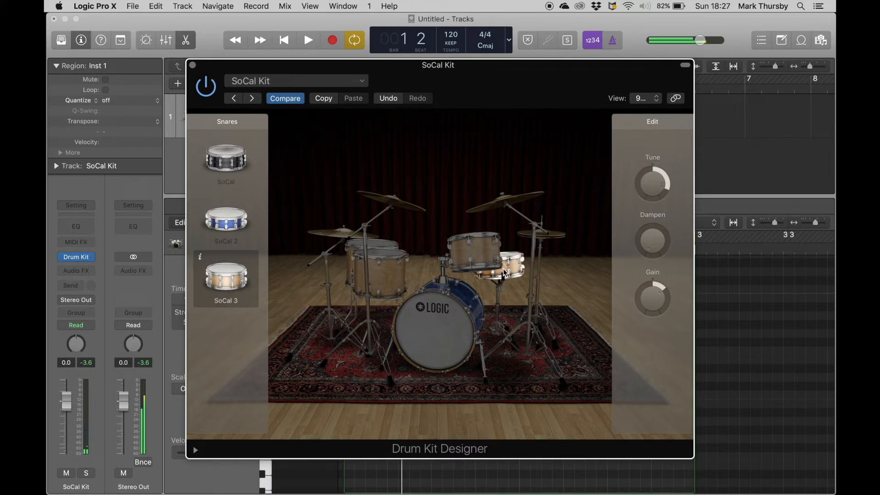
{"action": "left_click", "coordinate": [516, 271]}
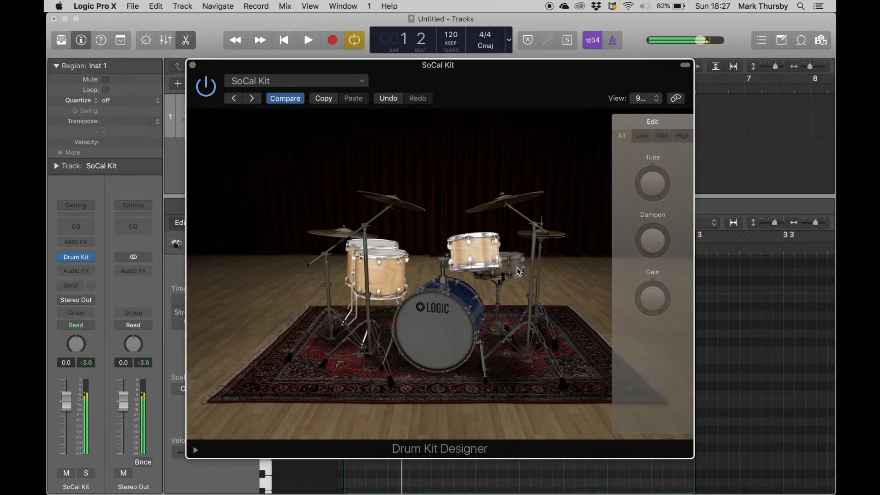
{"action": "left_click", "coordinate": [519, 272]}
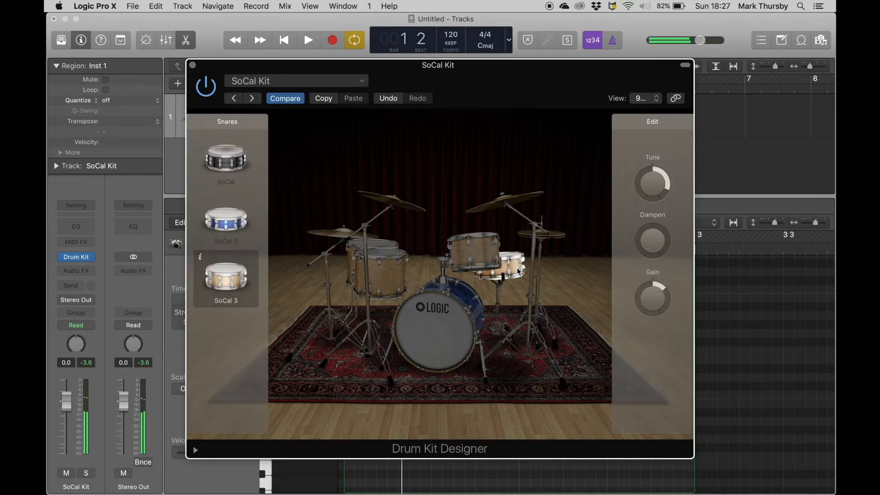
{"action": "left_click", "coordinate": [193, 65]}
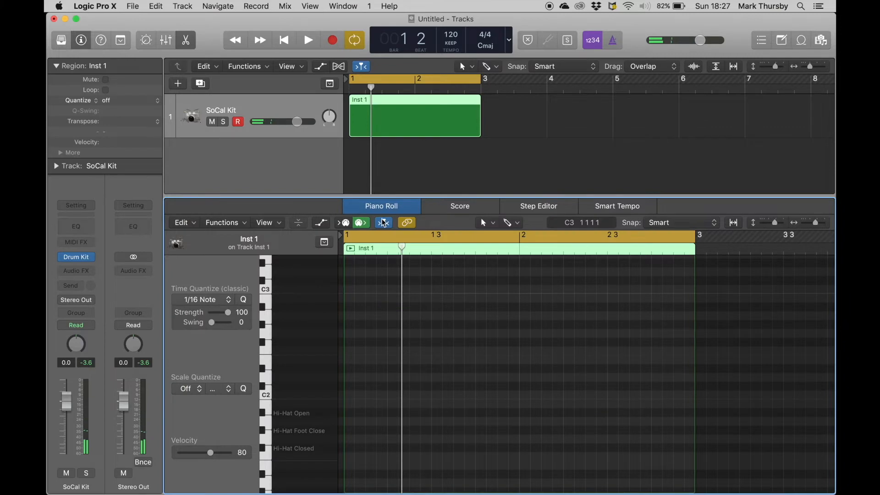
Close and reopen the Piano Roll to refresh its drum names, and look through the list of drum sounds.
{"action": "key", "text": "e"}
{"action": "key", "text": "e"}
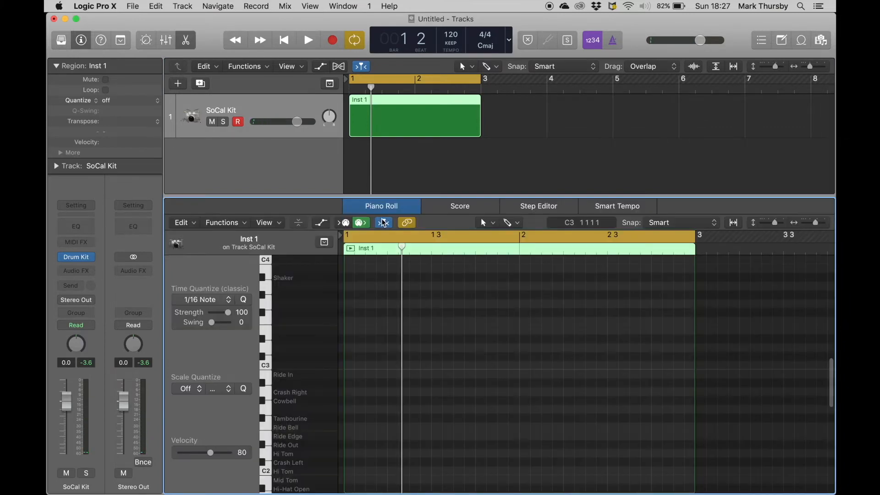
{"action": "scroll", "coordinate": [328, 387], "scroll_direction": "down", "scroll_amount": 3}
{"action": "scroll", "coordinate": [298, 395], "scroll_direction": "down", "scroll_amount": 4}
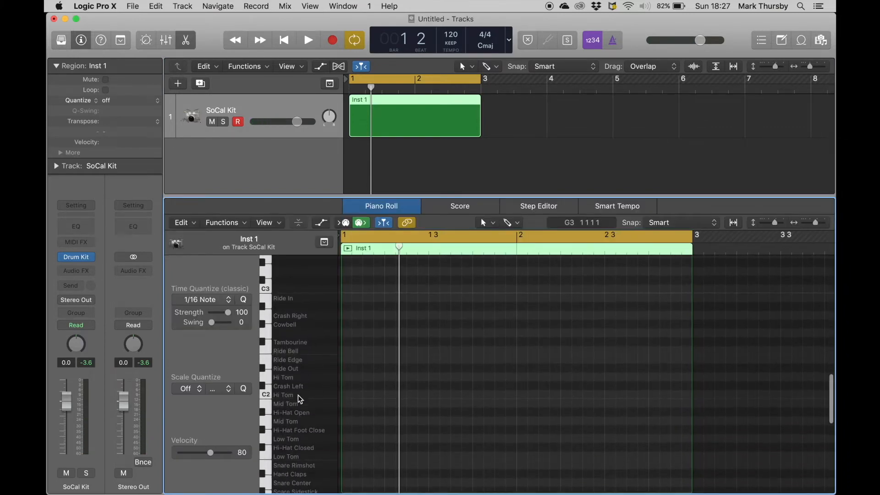
{"action": "scroll", "coordinate": [296, 339], "scroll_direction": "down", "scroll_amount": 4}
{"action": "scroll", "coordinate": [346, 355], "scroll_direction": "up", "scroll_amount": 3}
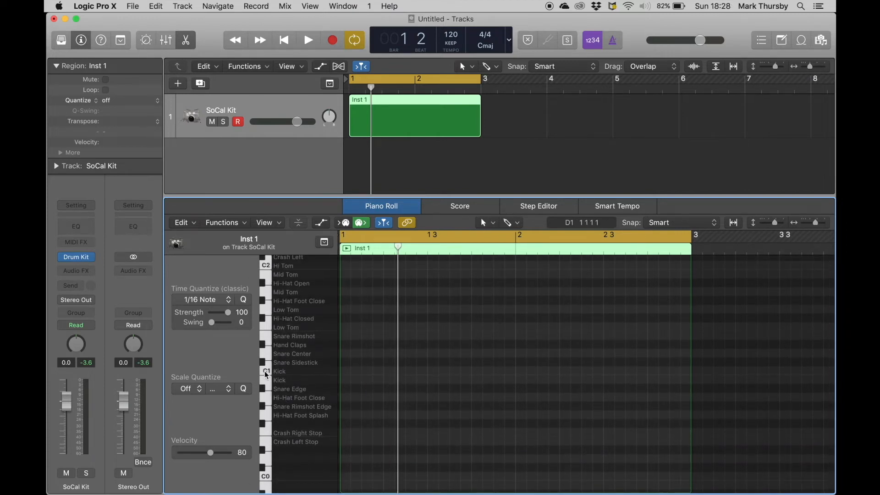
Audition the Kick at C1 and the Snare Center on the Piano Roll keyboard.
{"action": "left_click", "coordinate": [268, 372]}
{"action": "left_click", "coordinate": [268, 372]}
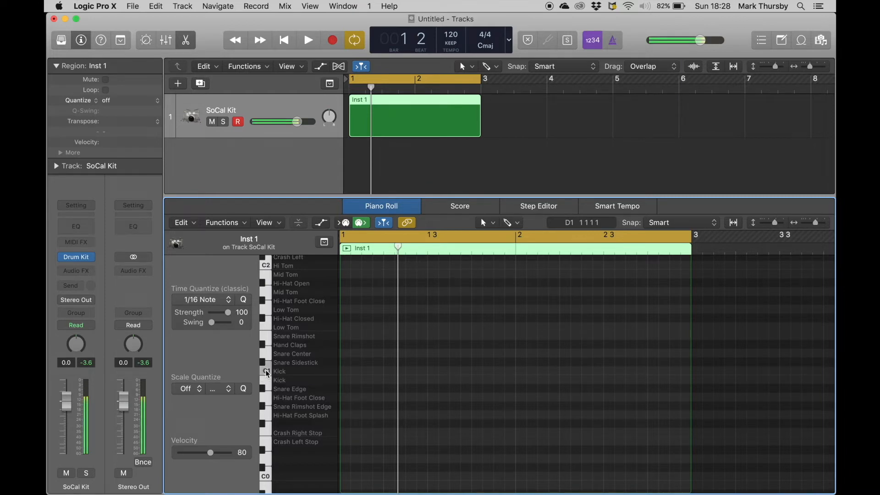
{"action": "left_click", "coordinate": [268, 373]}
{"action": "left_click", "coordinate": [266, 354]}
{"action": "left_click", "coordinate": [266, 353]}
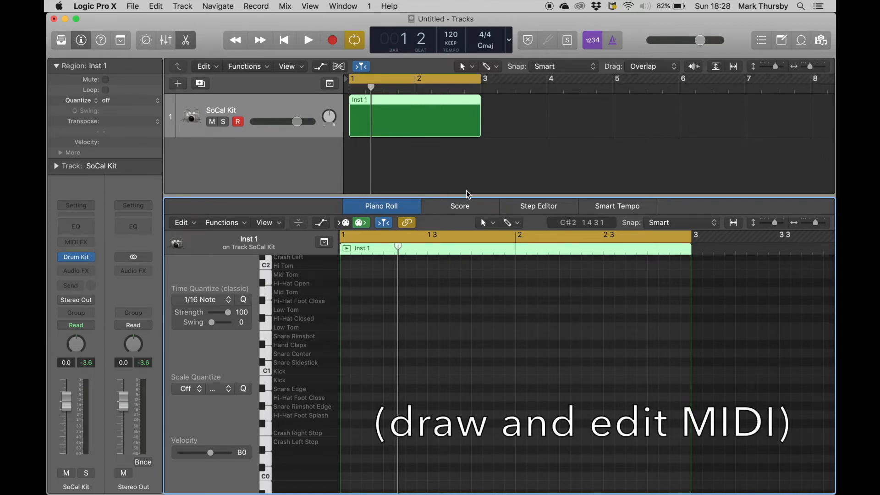
Hide and show the Piano Roll, and return to its Kick and Snare rows.
{"action": "key", "text": "e"}
{"action": "key", "text": "e"}
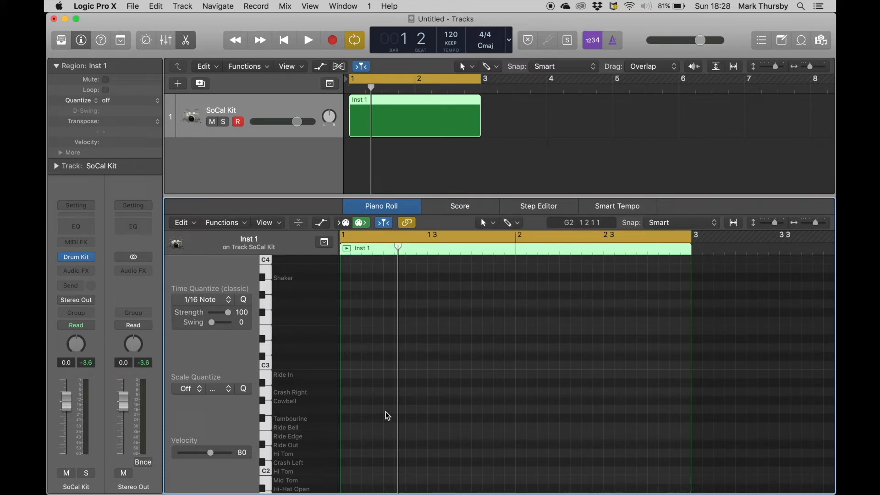
{"action": "scroll", "coordinate": [387, 411], "scroll_direction": "down", "scroll_amount": 5}
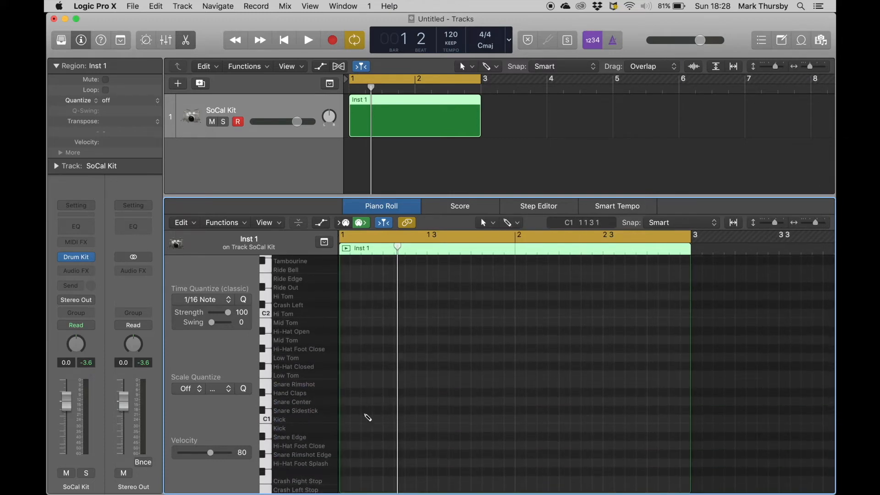
Start playback of the empty region, turn on the metronome, and stop after hearing the click.
{"action": "key", "text": "space"}
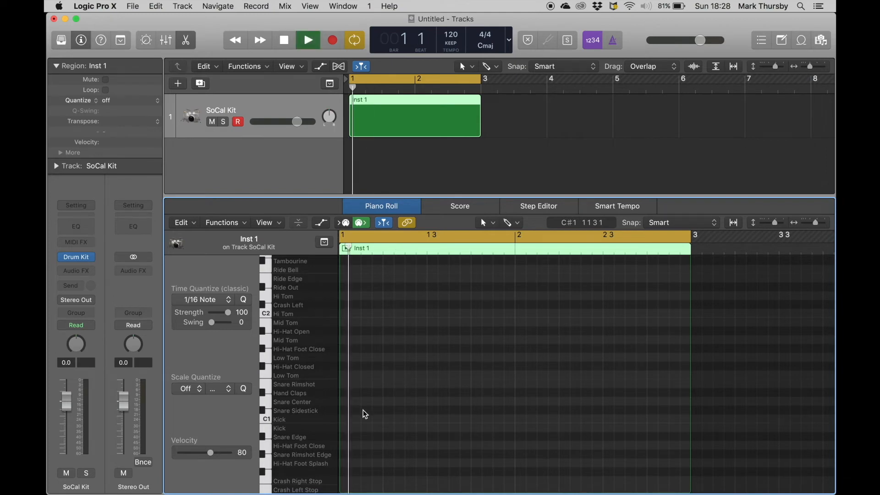
{"action": "left_click", "coordinate": [613, 40]}
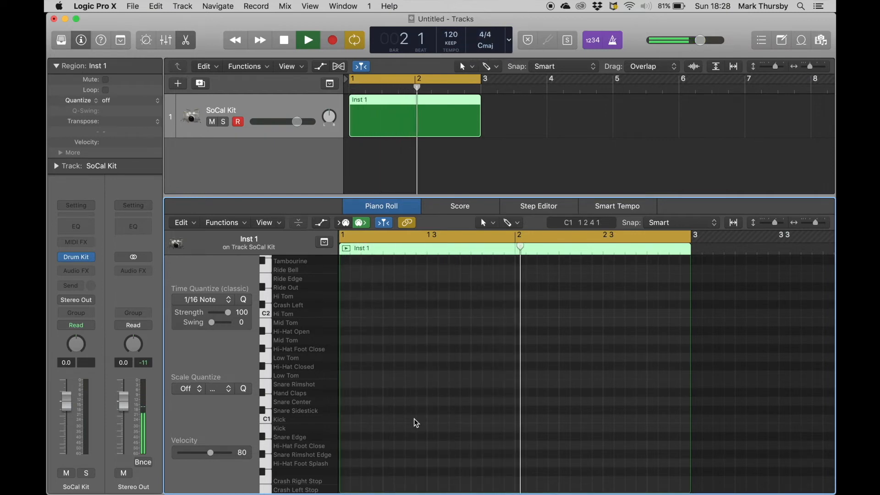
{"action": "key", "text": "space"}
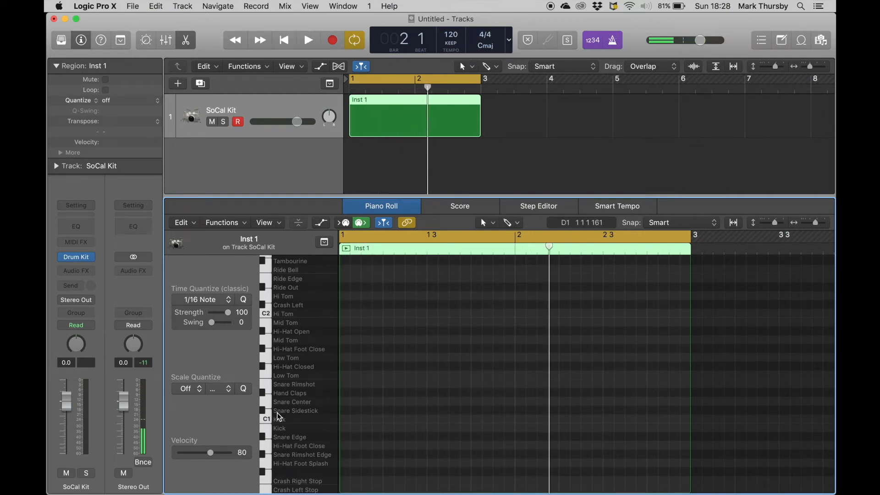
Draw a Kick note on beat 1 of bar 1 and play it back twice against the metronome.
{"action": "left_click", "coordinate": [345, 419]}
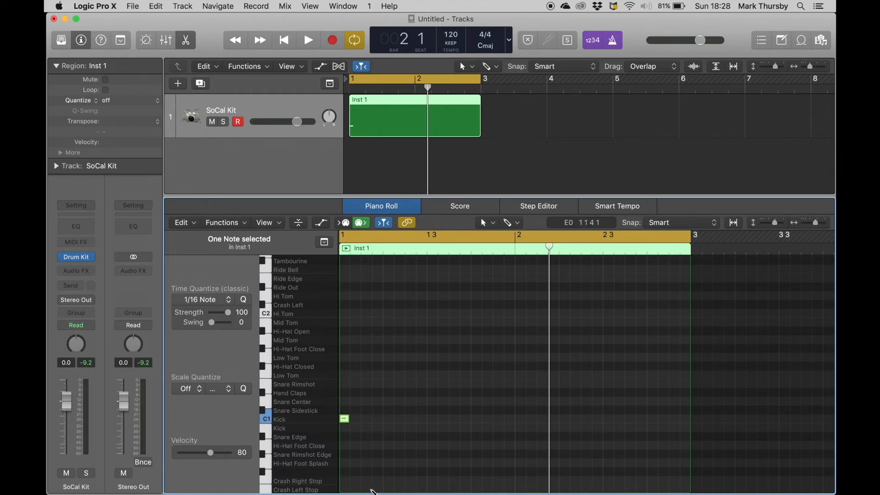
{"action": "key", "text": "space"}
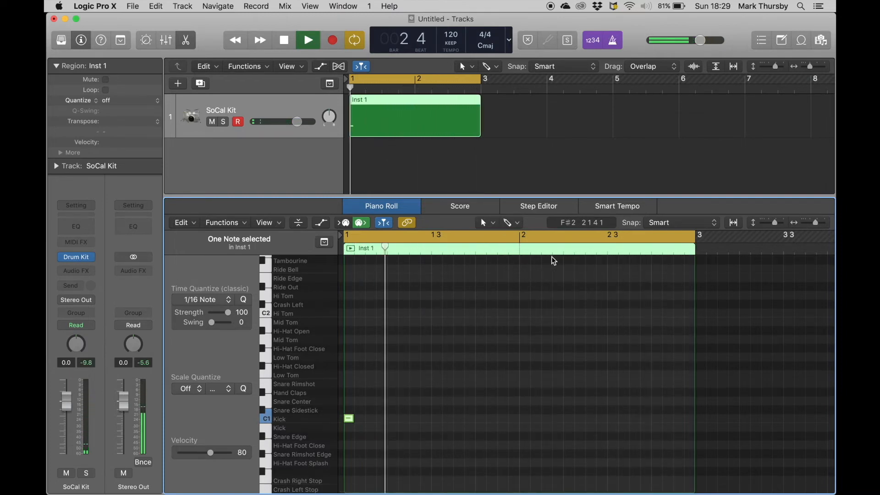
{"action": "key", "text": "space"}
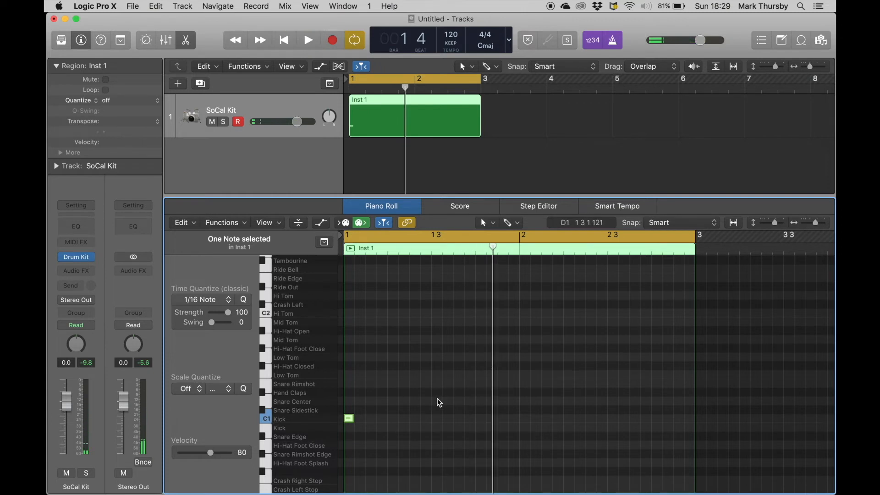
{"action": "key", "text": "space"}
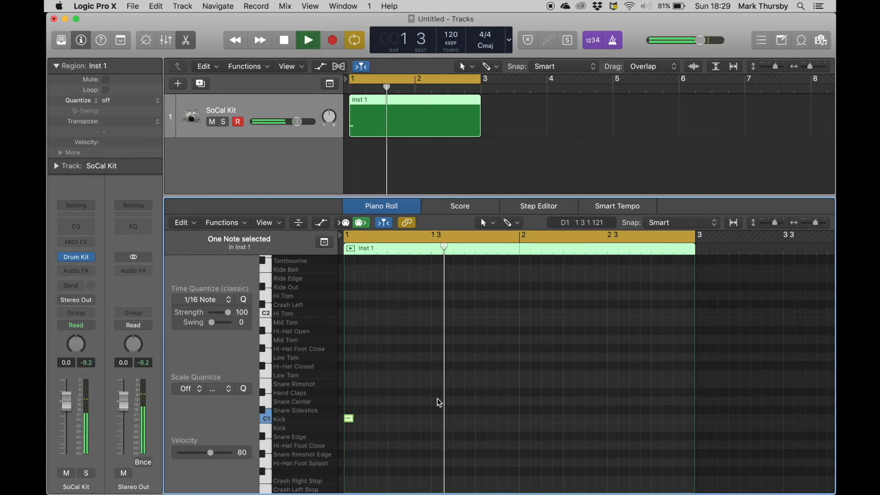
{"action": "key", "text": "space"}
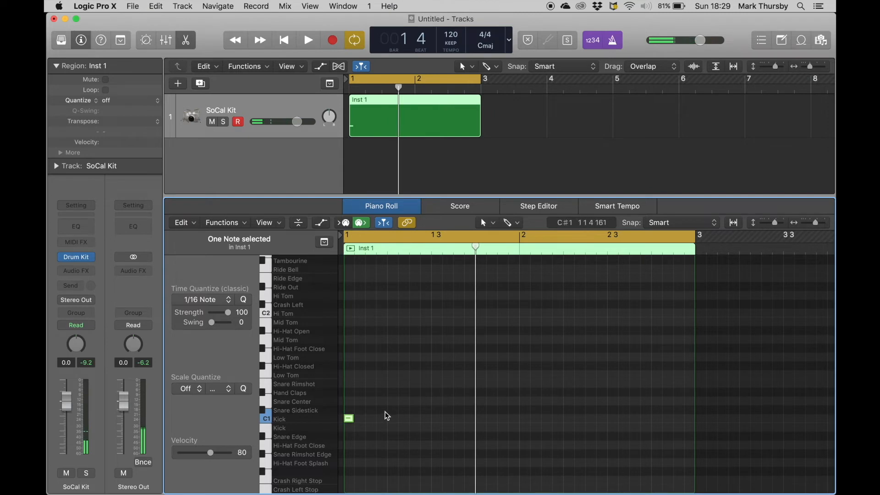
Draw Kick notes on beat 3 of bar 1 and on beats 1 and 3 of bar 2.
{"action": "left_click", "coordinate": [437, 418]}
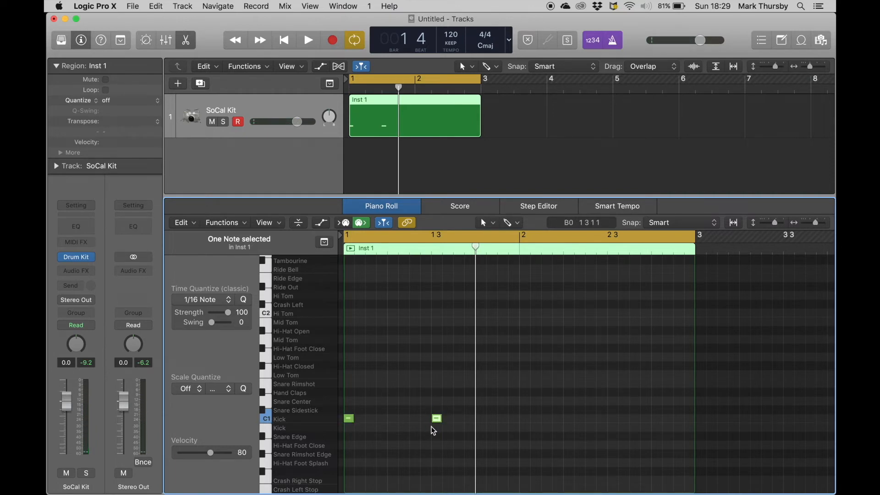
{"action": "left_click", "coordinate": [525, 418]}
{"action": "left_click", "coordinate": [613, 418]}
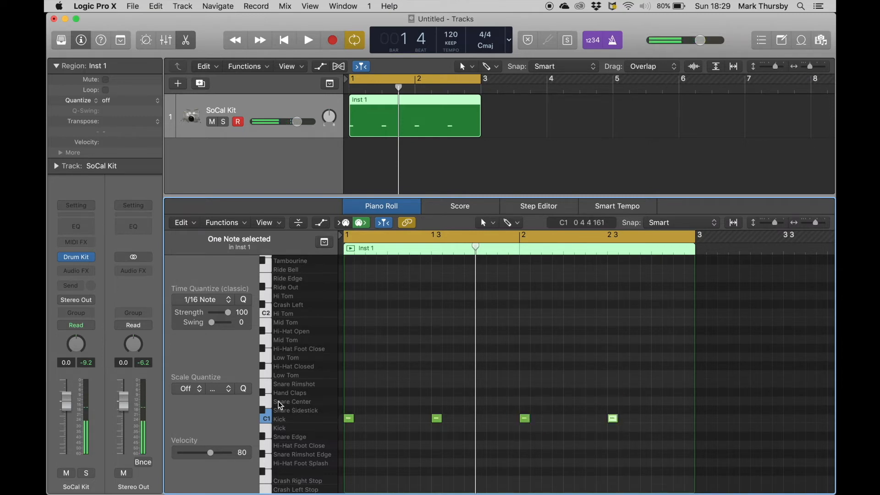
Draw Snare Center notes on beats 2 and 4 of both bars, and play back the pattern.
{"action": "left_click", "coordinate": [267, 401]}
{"action": "left_click", "coordinate": [393, 401]}
{"action": "left_click", "coordinate": [482, 401]}
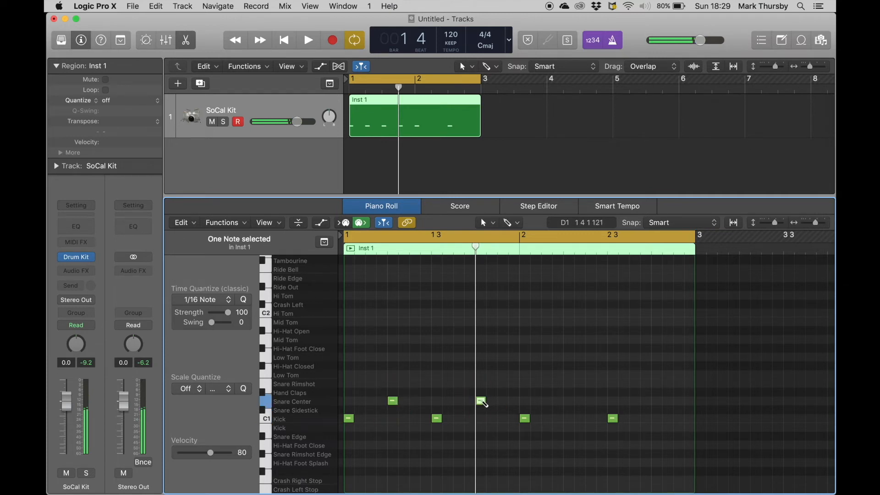
{"action": "left_click", "coordinate": [570, 402]}
{"action": "left_click", "coordinate": [657, 401]}
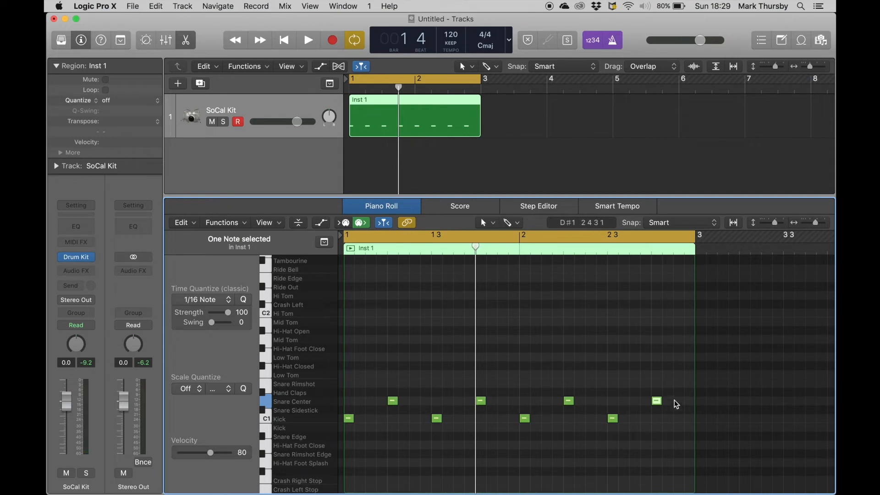
{"action": "key", "text": "space"}
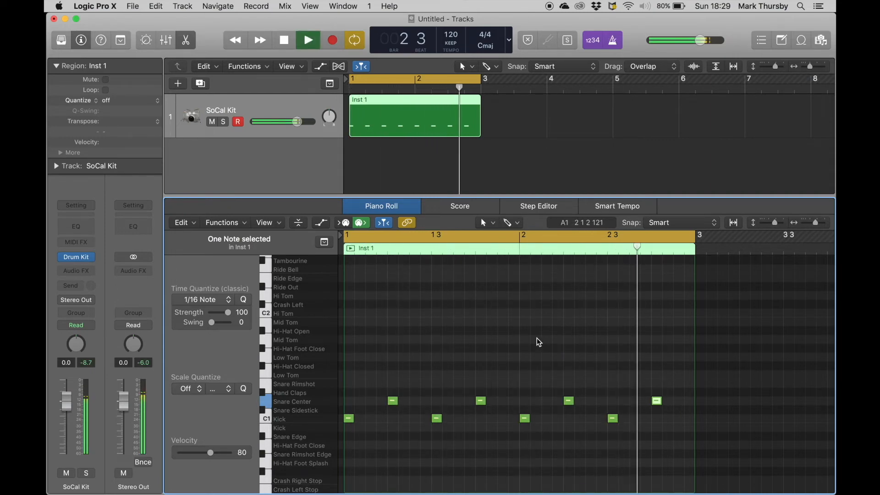
{"action": "key", "text": "space"}
Add a Kick note half a beat after beat 3 of bar 2, play the pattern, and reopen the Piano Roll.
{"action": "left_click", "coordinate": [634, 419]}
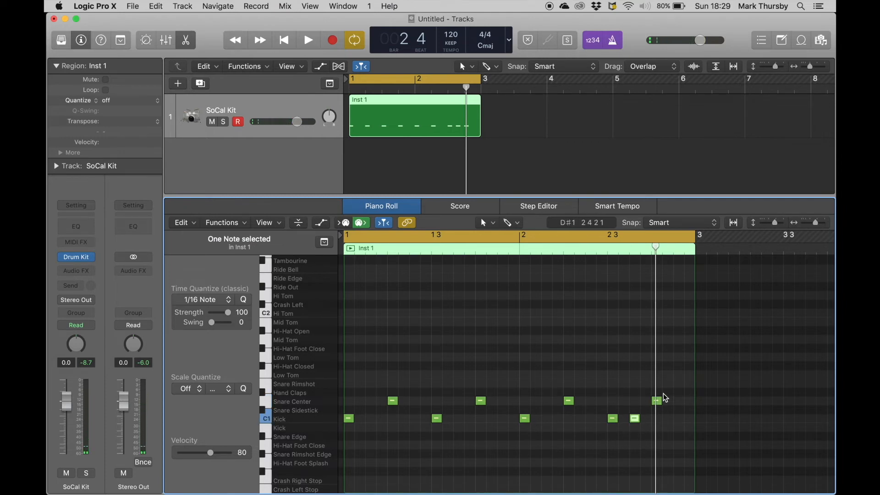
{"action": "key", "text": "space"}
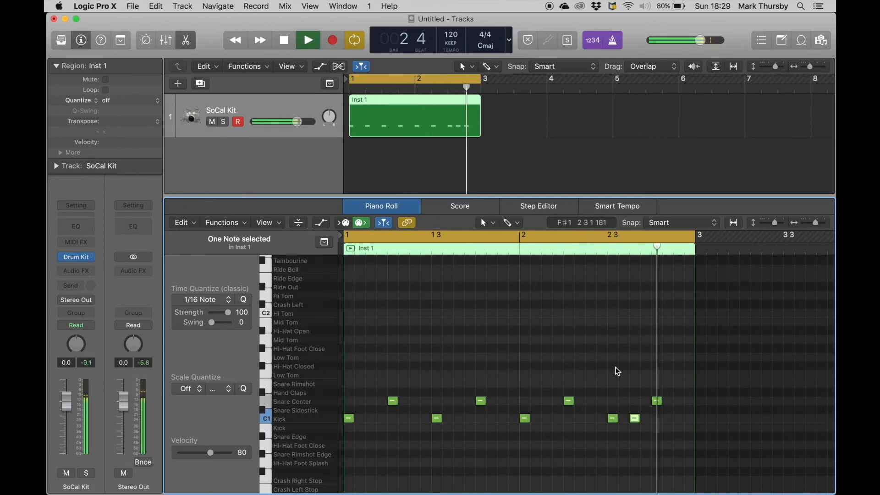
{"action": "key", "text": "space"}
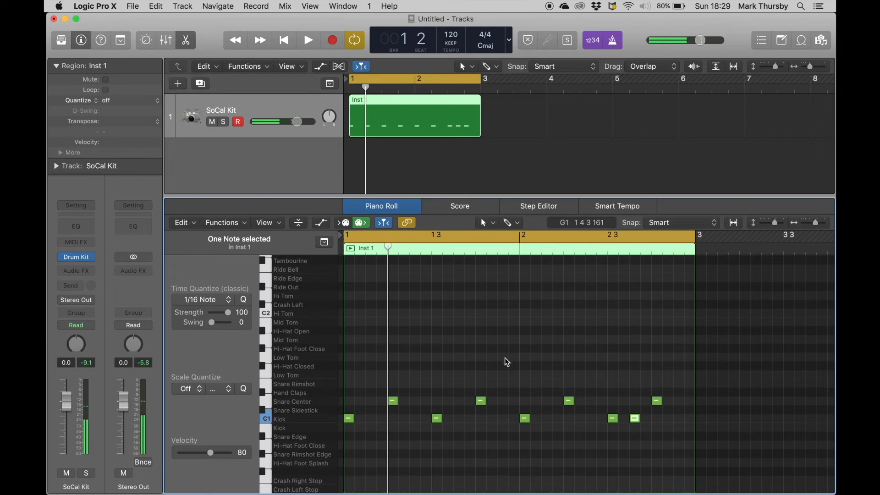
{"action": "key", "text": "e"}
{"action": "key", "text": "e"}
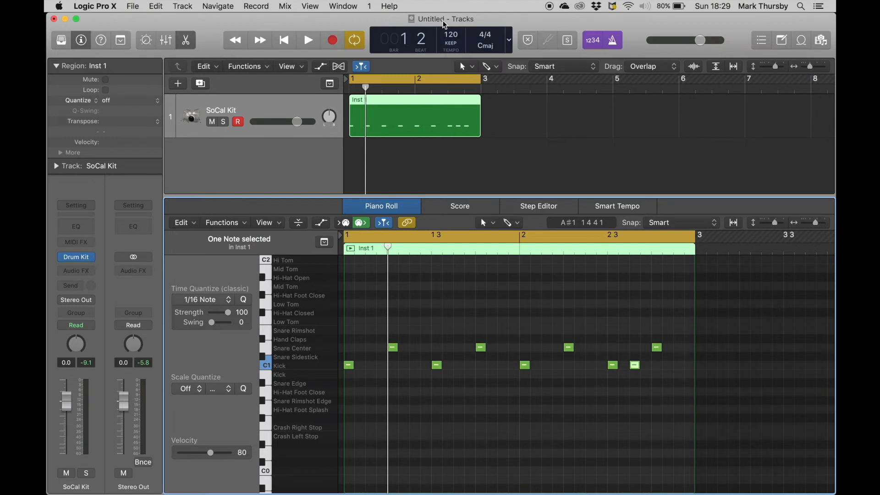
Set the project tempo to 500 and play back the drum pattern.
{"action": "left_click", "coordinate": [451, 33]}
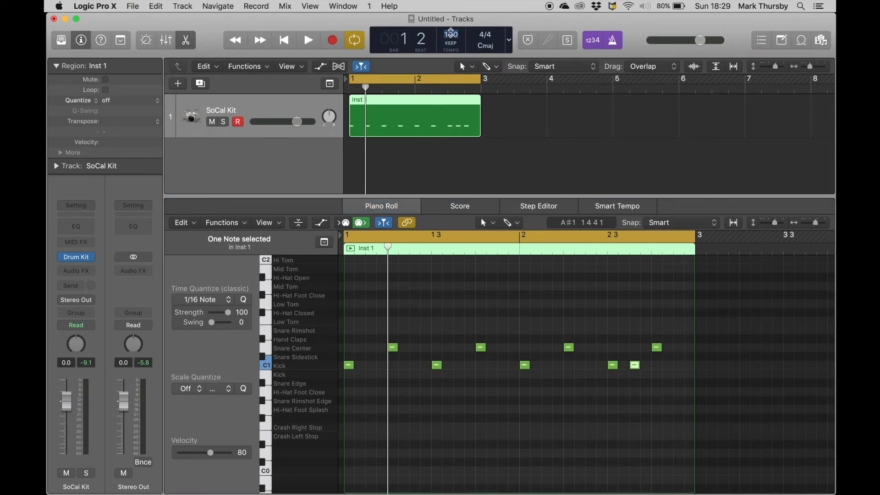
{"action": "type", "text": "500"}
{"action": "key", "text": "space"}
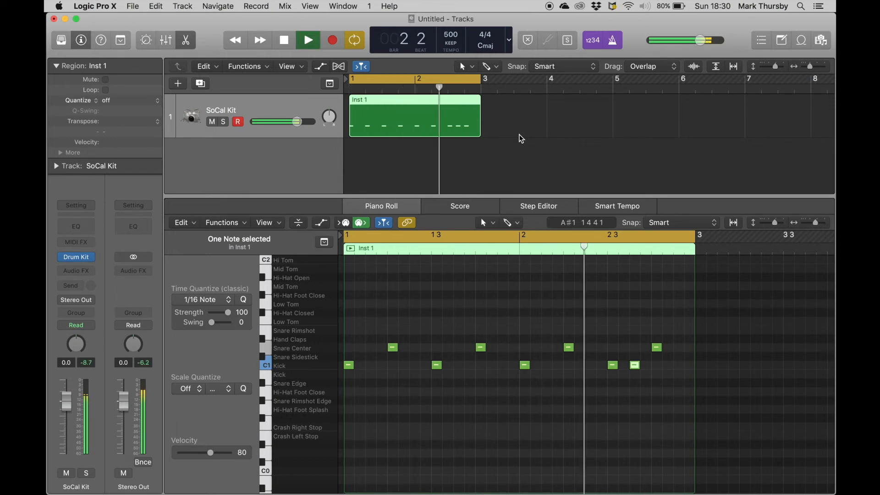
{"action": "key", "text": "space"}
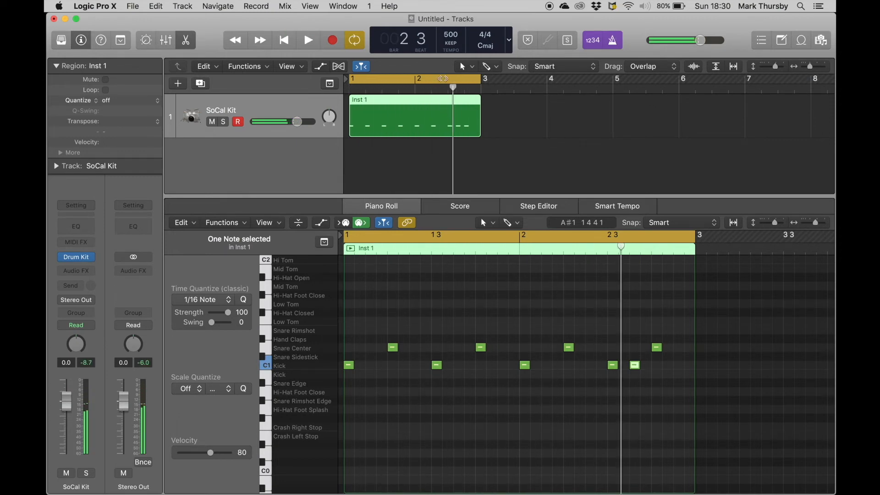
Set the project tempo to 50, play back the drum pattern, and stop playback.
{"action": "double_click", "coordinate": [449, 33]}
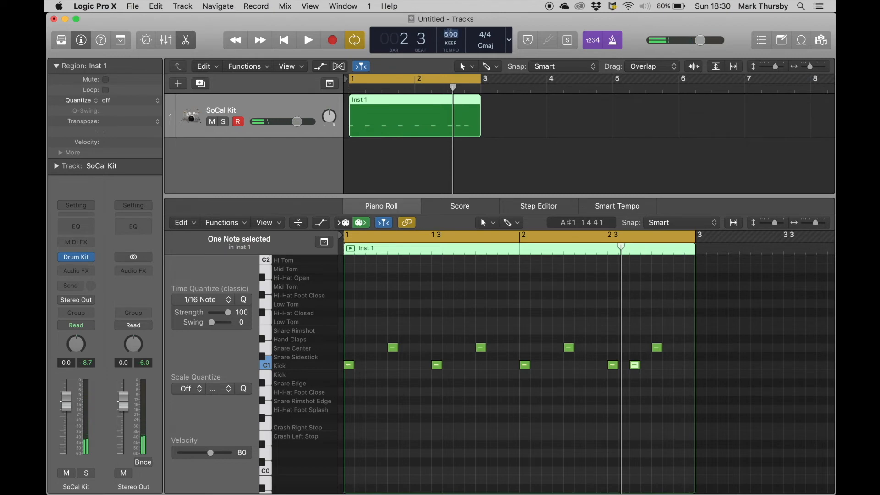
{"action": "type", "text": "50"}
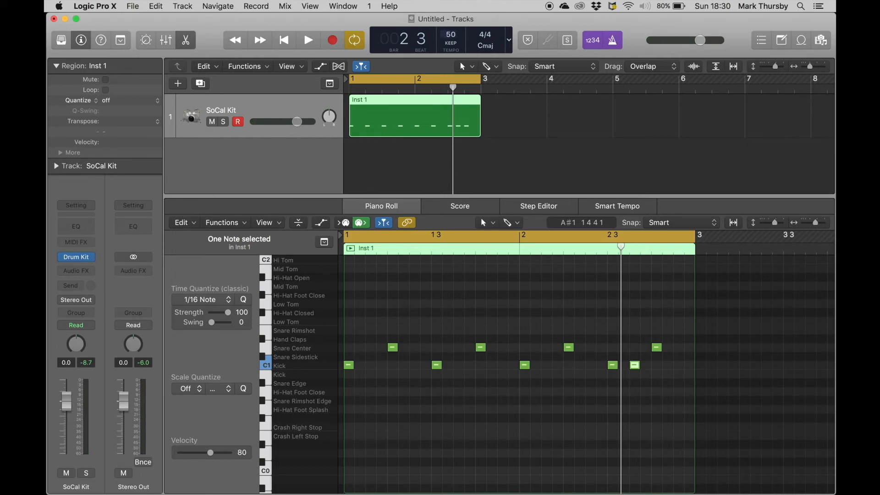
{"action": "key", "text": "space"}
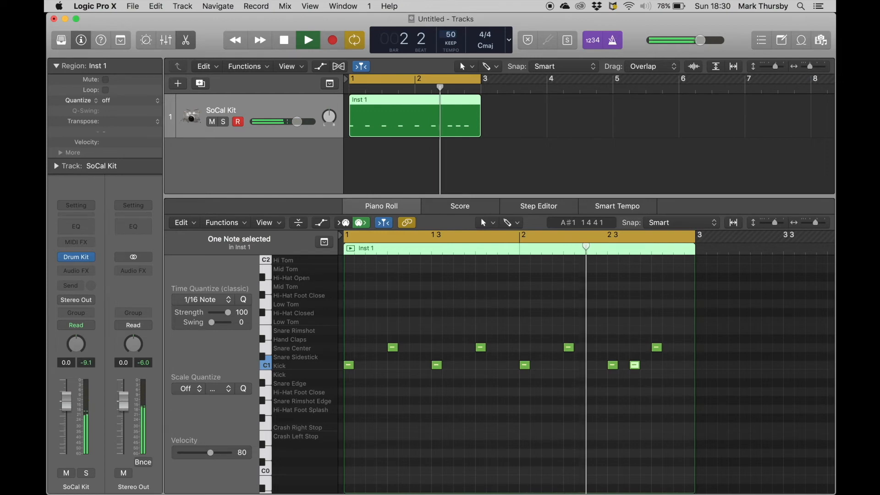
{"action": "key", "text": "space"}
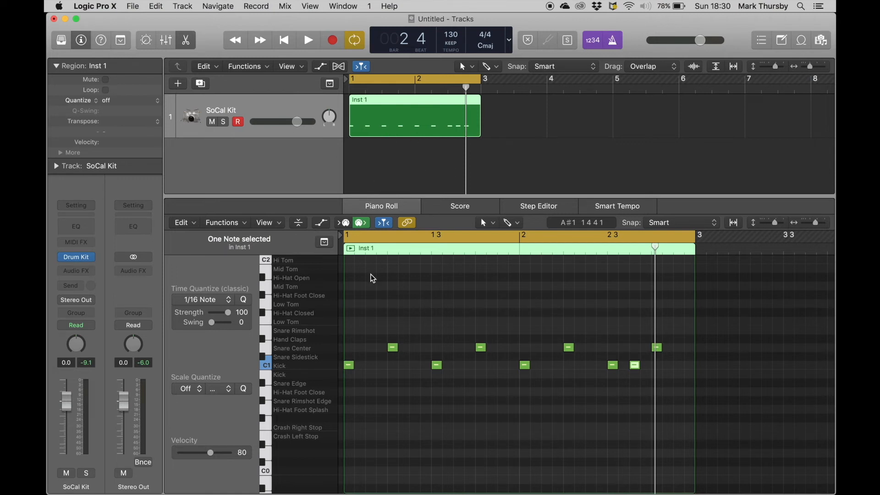
{"action": "left_click_drag", "start_coordinate": [376, 282], "coordinate": [401, 269]}
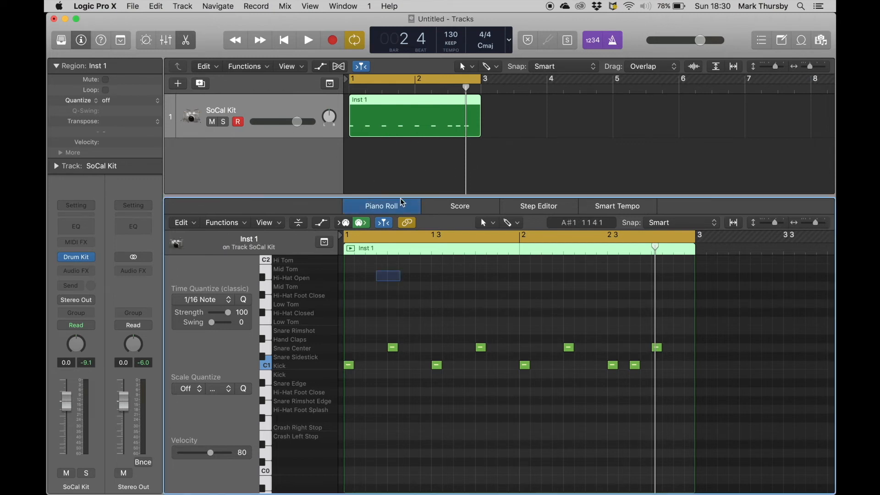
{"action": "left_click", "coordinate": [393, 171]}
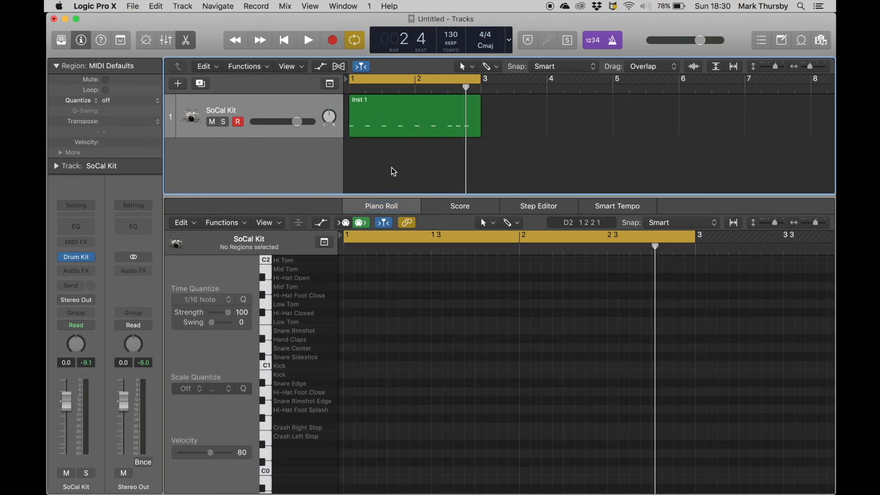
{"action": "left_click", "coordinate": [398, 118]}
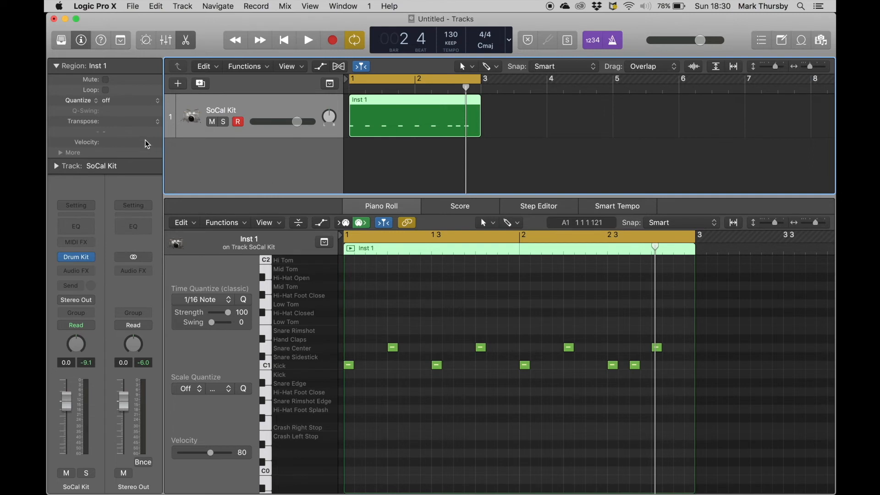
Save the project under the name A_Name in the Logic folder inside Music, organized as a folder with audio files copied.
{"action": "left_click", "coordinate": [133, 6]}
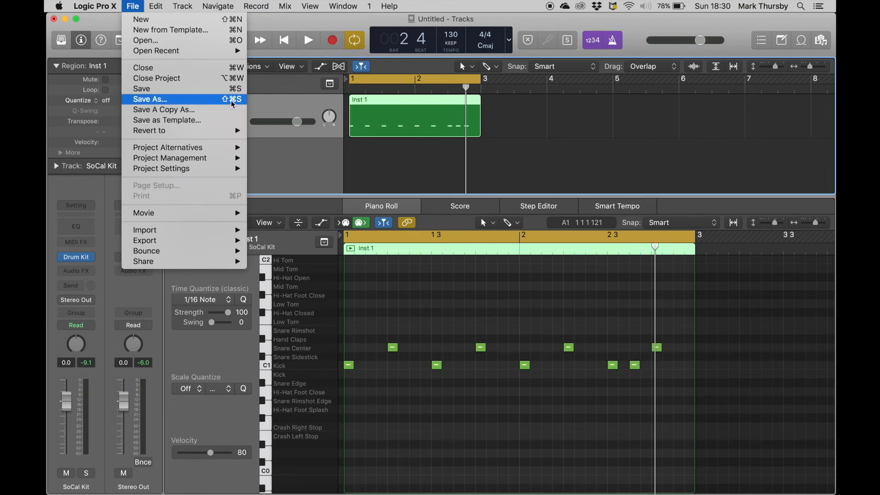
{"action": "left_click", "coordinate": [330, 24]}
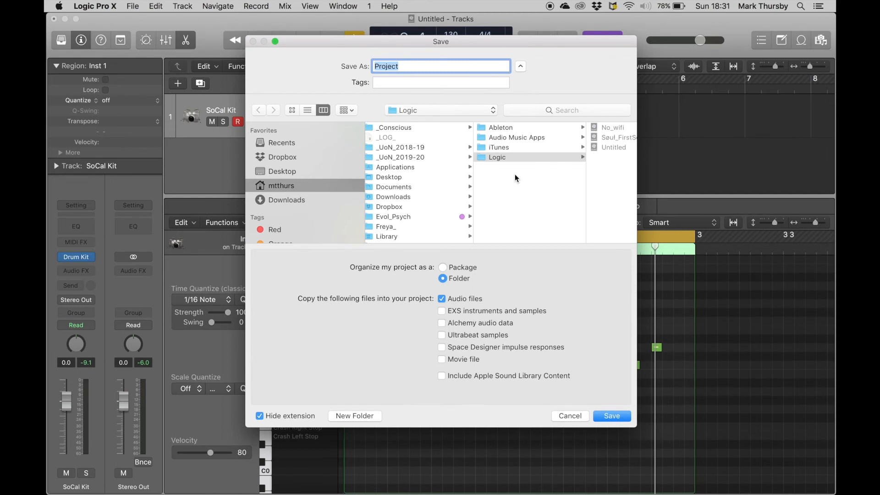
{"action": "left_click_drag", "start_coordinate": [637, 426], "coordinate": [832, 493]}
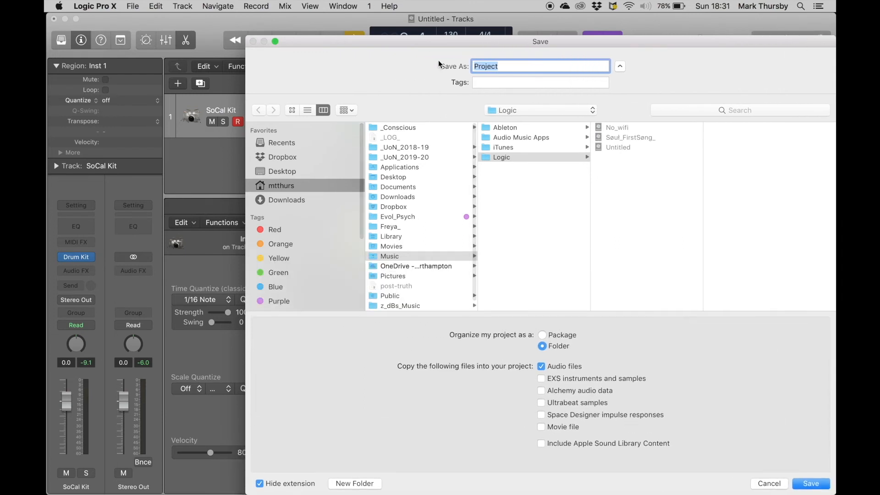
{"action": "left_click_drag", "start_coordinate": [432, 45], "coordinate": [316, 11]}
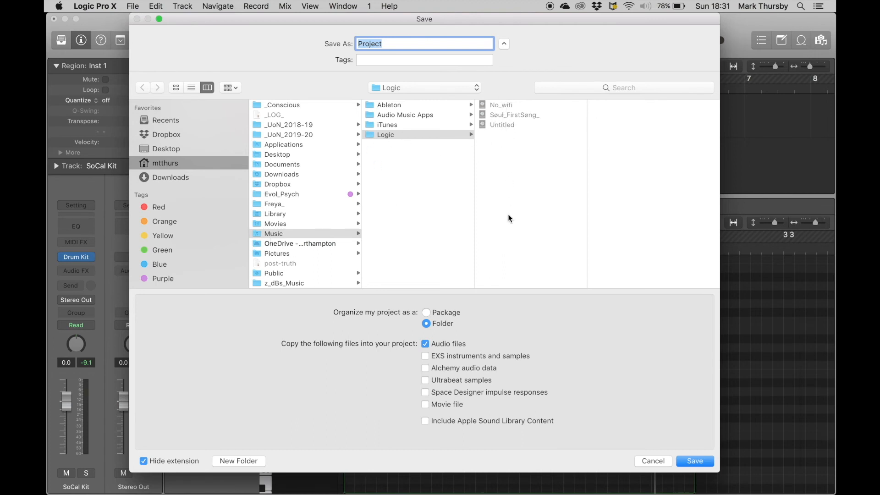
{"action": "type", "text": "_A"}
{"action": "key", "text": "BackSpace"}
{"action": "key", "text": "BackSpace"}
{"action": "type", "text": "A_Nam"}
{"action": "key", "text": "Return"}
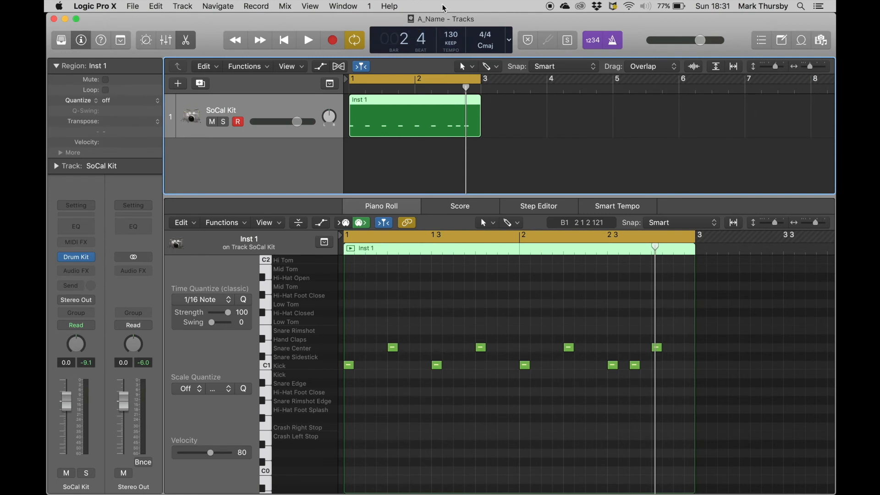
Play back the saved drum pattern briefly, stop playback, and quit Logic Pro X.
{"action": "key", "text": "space"}
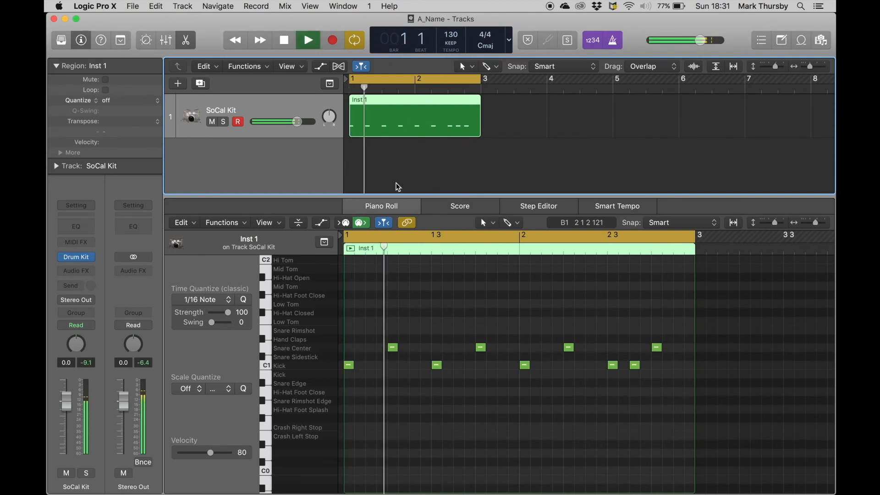
{"action": "key", "text": "space"}
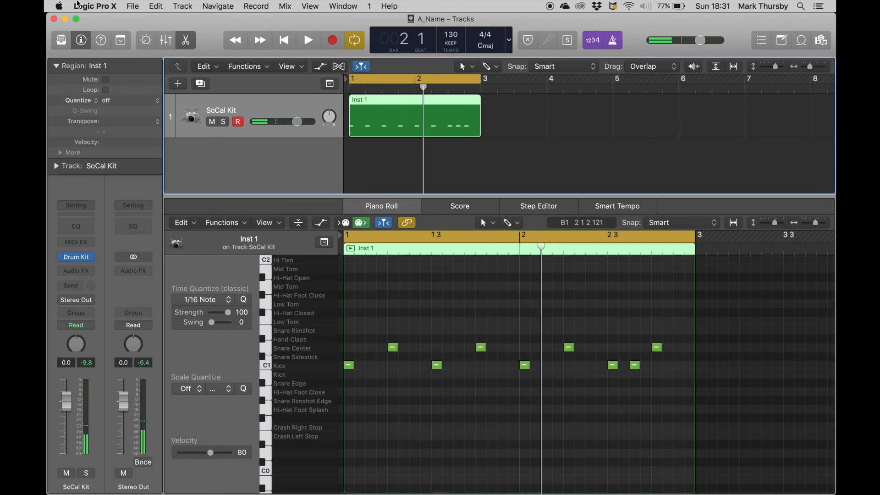
{"action": "left_click", "coordinate": [96, 6]}
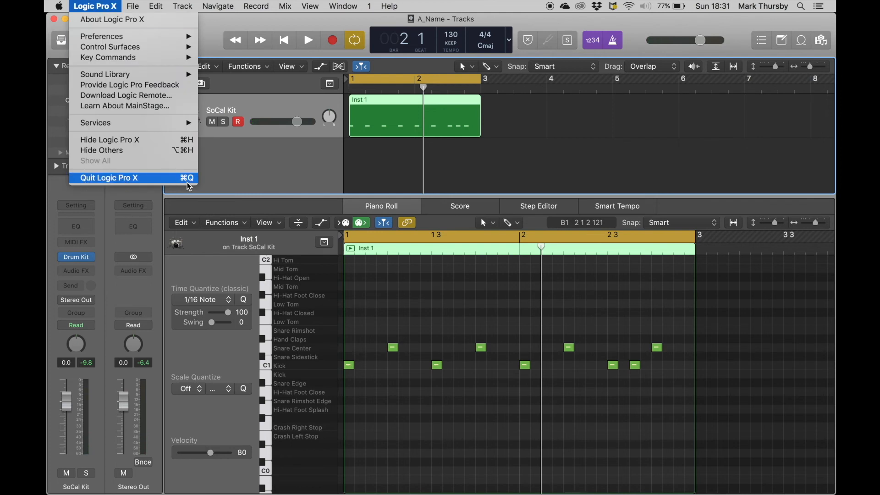
{"action": "left_click", "coordinate": [276, 176]}
{"action": "key", "text": "super+q"}
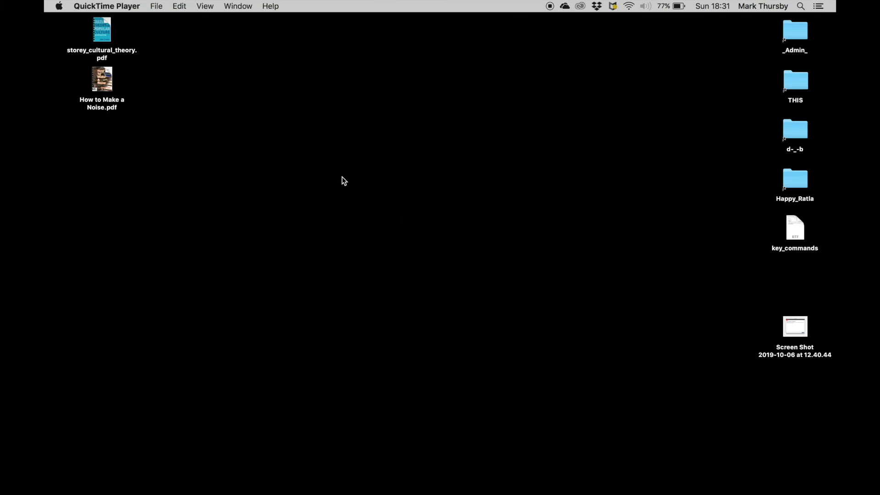
Open a new Finder window and browse from the home folder through Music and Logic to the A_Name folder.
{"action": "left_click", "coordinate": [375, 205]}
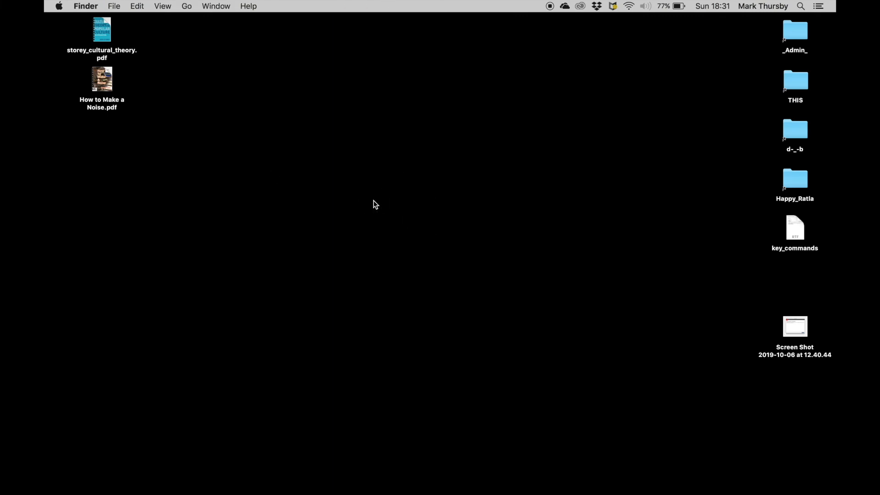
{"action": "key", "text": "super+n"}
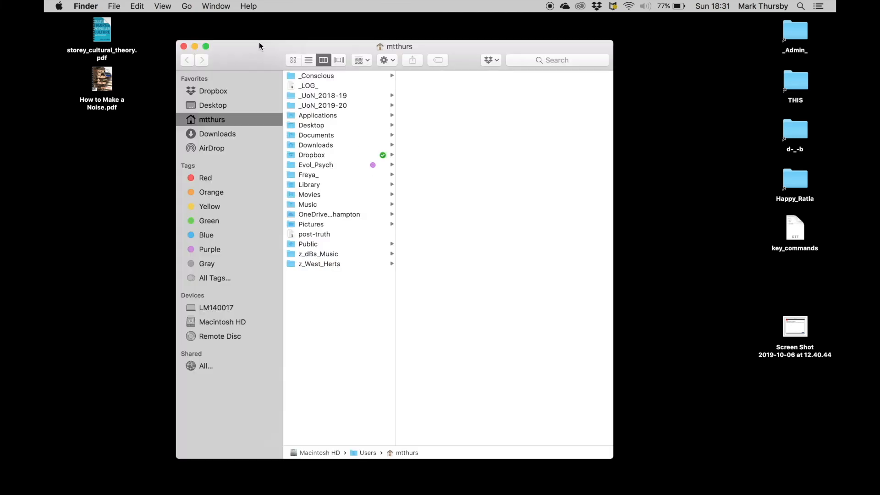
{"action": "left_click_drag", "start_coordinate": [252, 58], "coordinate": [222, 54]}
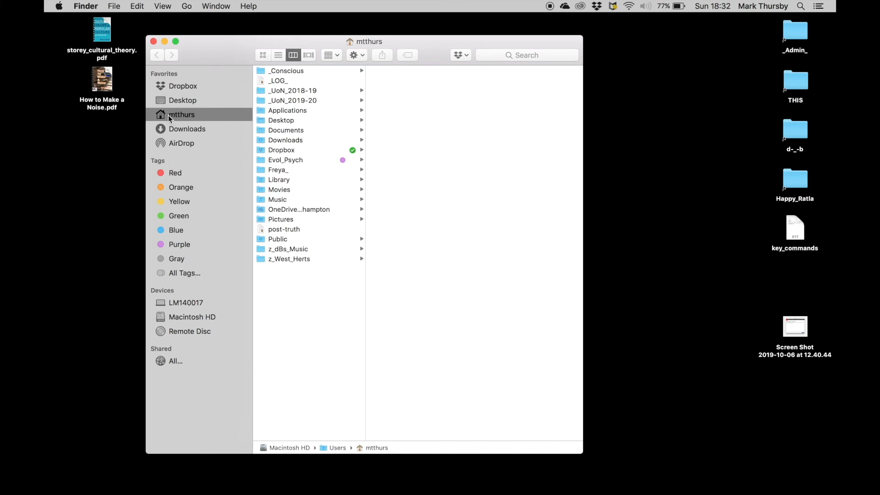
{"action": "left_click", "coordinate": [277, 199]}
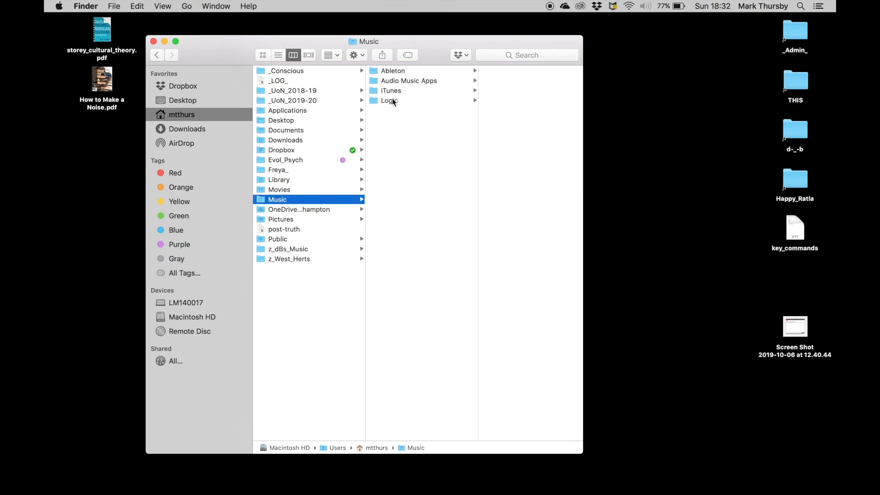
{"action": "key", "text": "Right"}
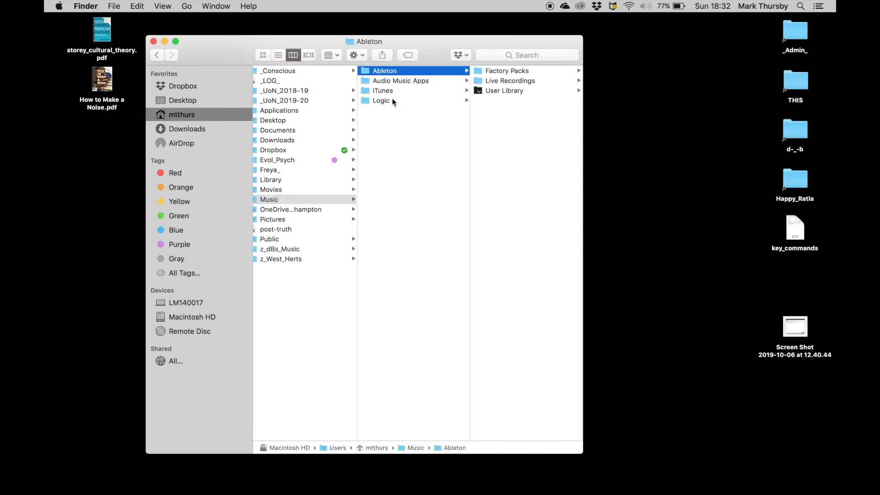
{"action": "key", "text": "Down"}
{"action": "key", "text": "Down"}
{"action": "key", "text": "Down"}
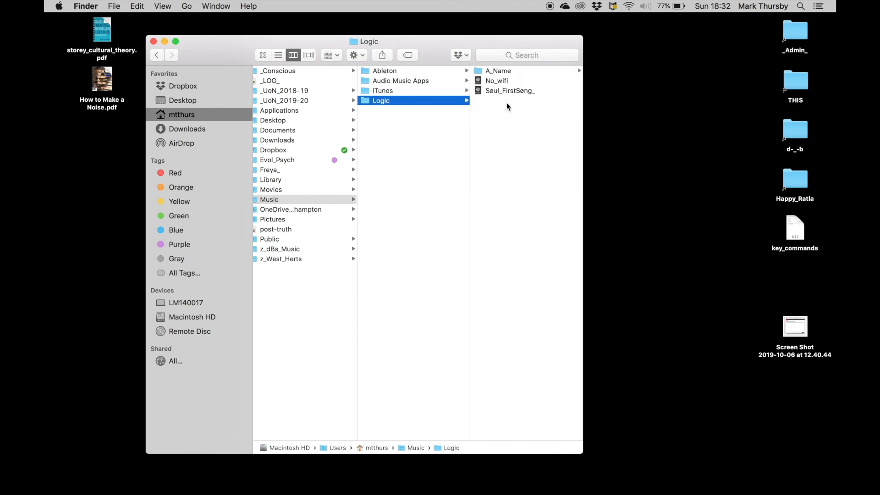
{"action": "key", "text": "Right"}
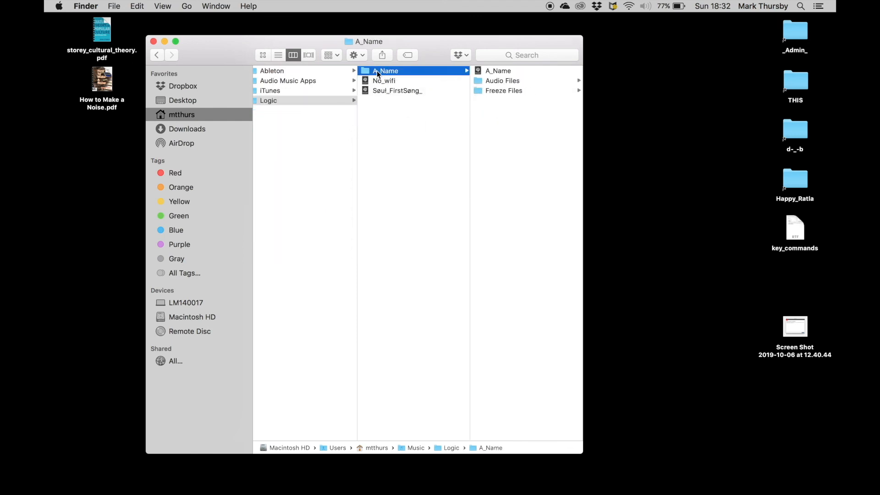
Examine the A_Name folder's contents: the project file, Audio Files and Freeze Files.
{"action": "left_click", "coordinate": [494, 72]}
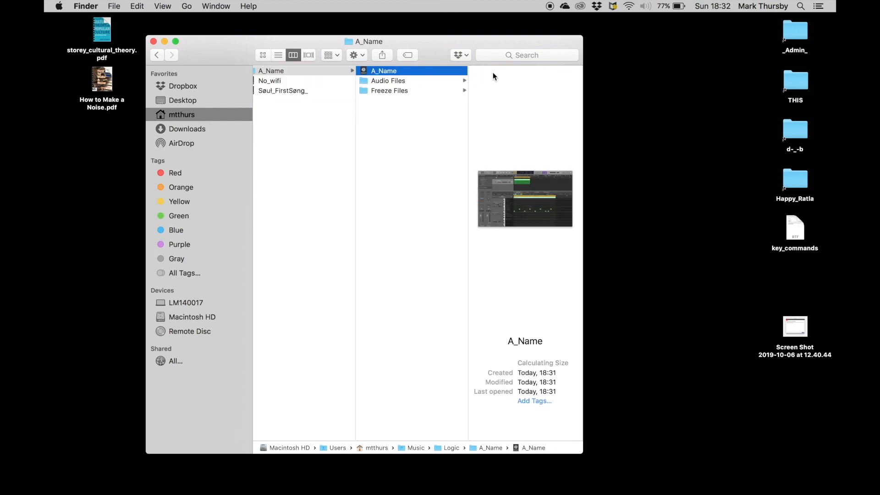
{"action": "left_click", "coordinate": [380, 81]}
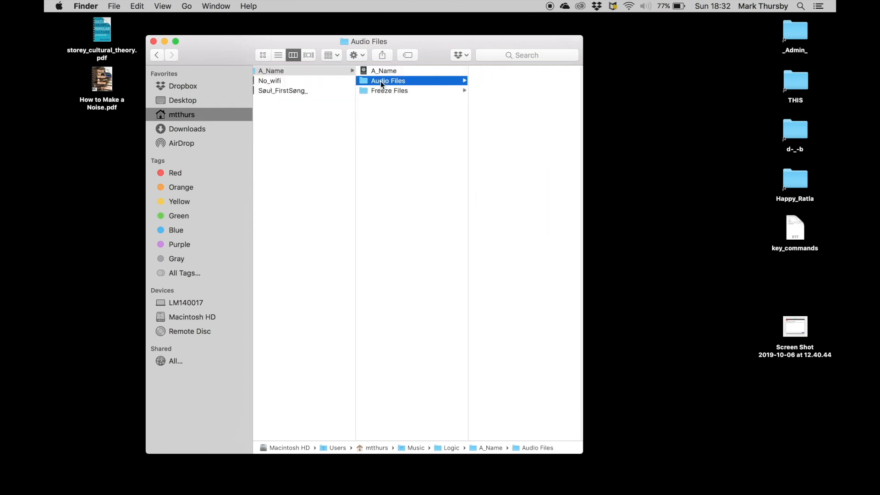
{"action": "key", "text": "Down"}
{"action": "key", "text": "Up"}
{"action": "key", "text": "Up"}
{"action": "key", "text": "Left"}
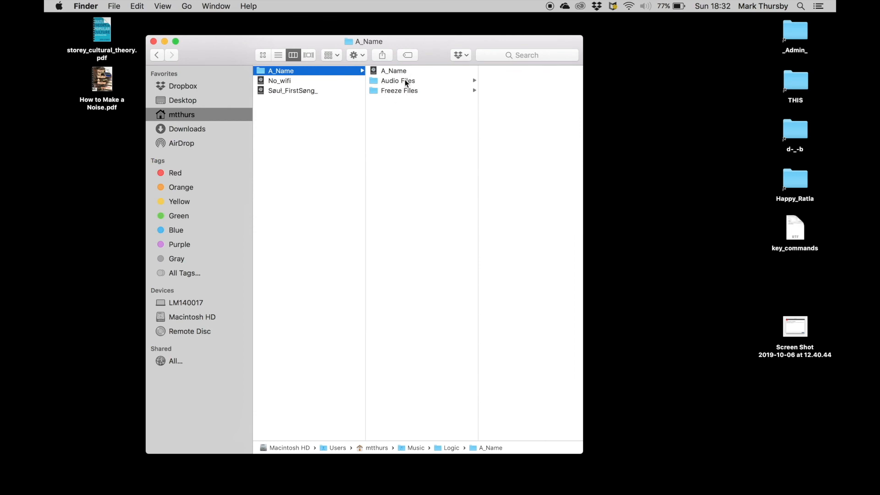
Move the A_Name folder from the Logic folder to the desktop, check the Logic folder, and close the Finder window.
{"action": "left_click_drag", "start_coordinate": [220, 50], "coordinate": [317, 51]}
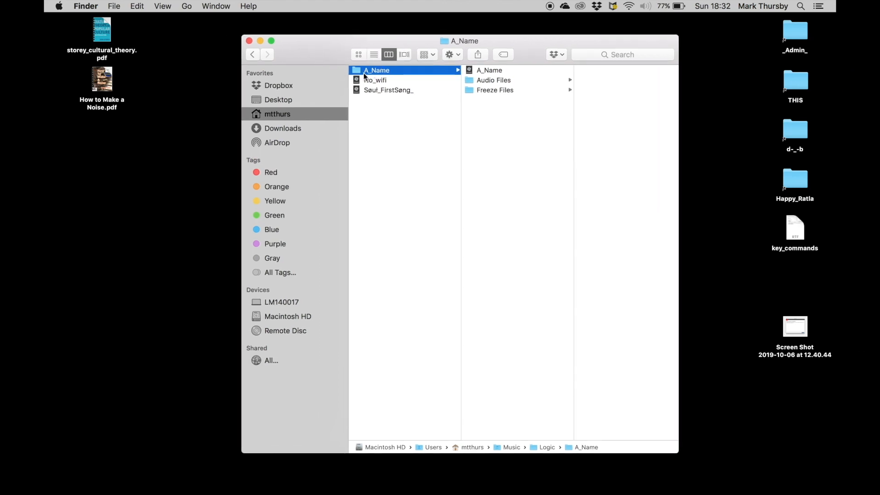
{"action": "left_click_drag", "start_coordinate": [364, 73], "coordinate": [389, 158]}
{"action": "left_click_drag", "start_coordinate": [306, 51], "coordinate": [339, 247]}
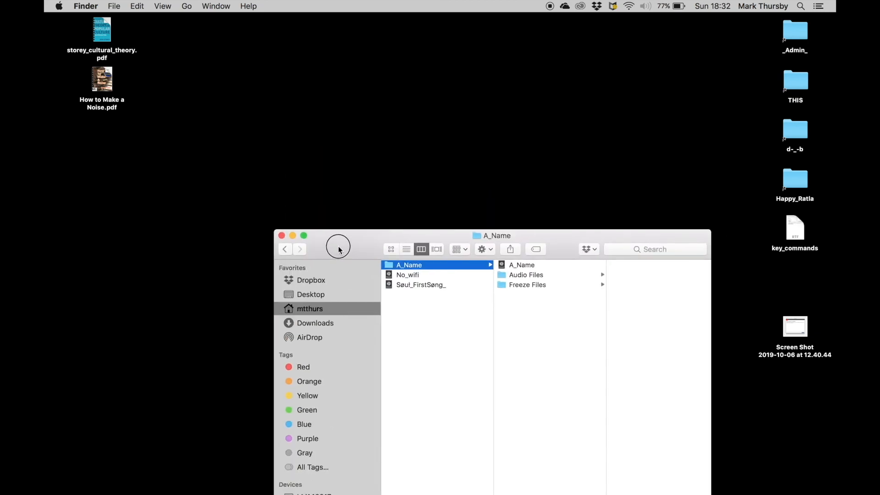
{"action": "left_click_drag", "start_coordinate": [386, 264], "coordinate": [387, 119]}
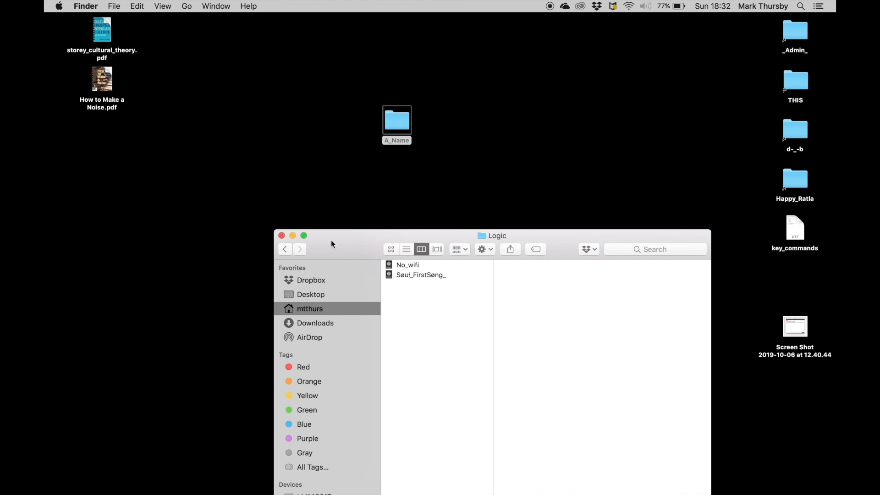
{"action": "left_click_drag", "start_coordinate": [331, 240], "coordinate": [254, 68]}
{"action": "scroll", "coordinate": [371, 205], "scroll_direction": "left", "scroll_amount": 5}
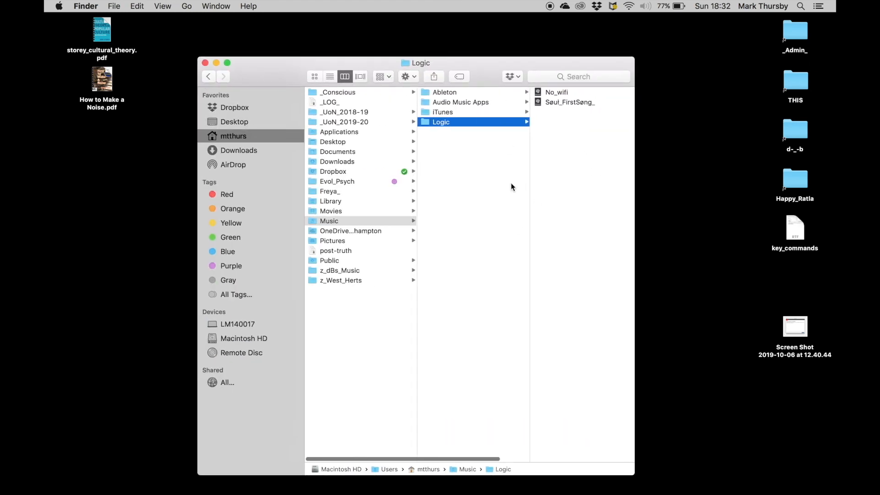
{"action": "left_click", "coordinate": [205, 63]}
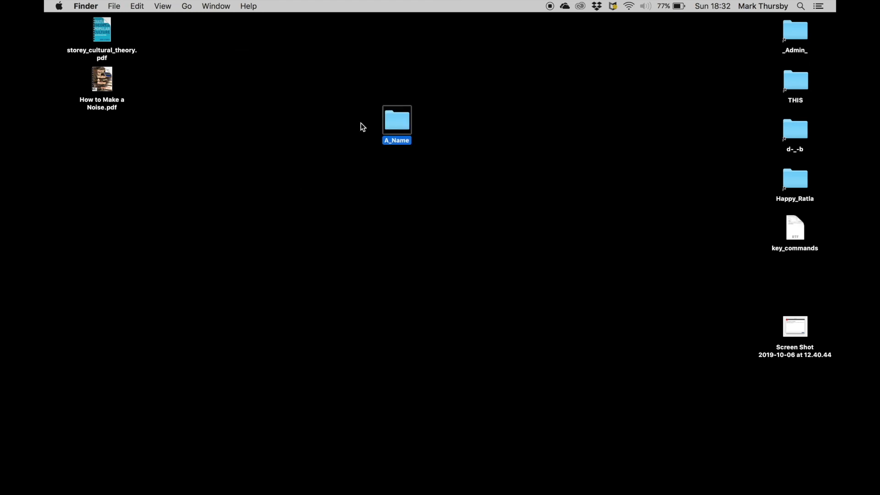
Open the A_Name project file from its folder on the desktop, and play back the drum pattern briefly.
{"action": "key", "text": "super+o"}
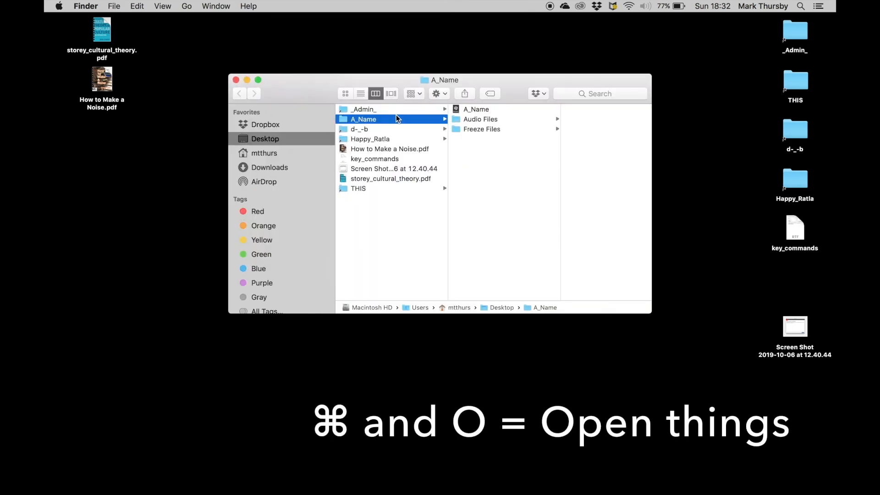
{"action": "key", "text": "Right"}
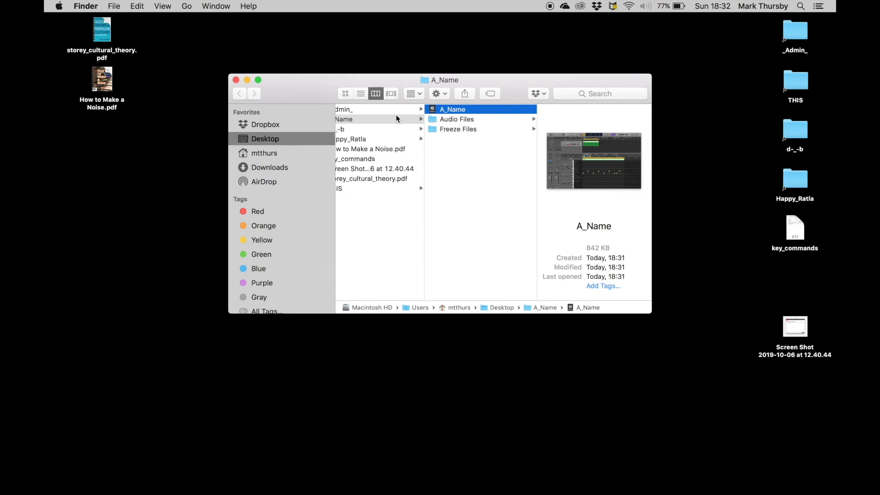
{"action": "key", "text": "super+o"}
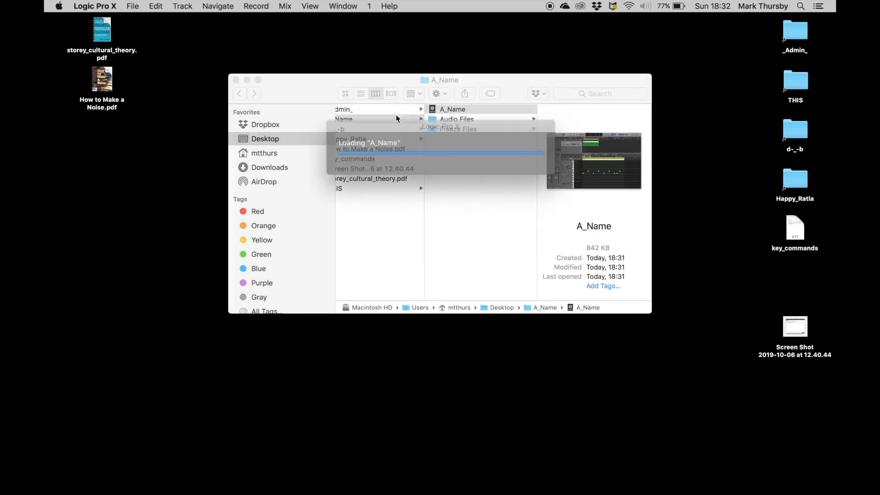
{"action": "key", "text": "space"}
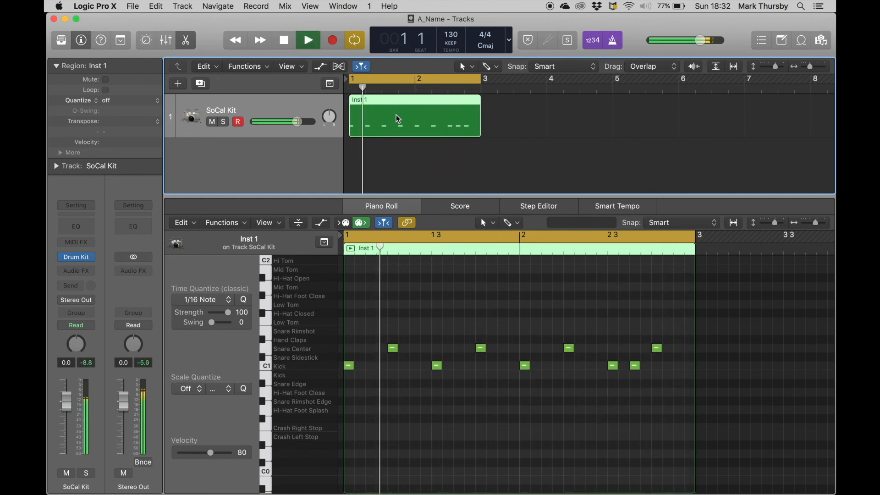
{"action": "key", "text": "space"}
Quit Logic Pro X, close the Finder window, and place the A_Name folder between key_commands and the screenshot on the desktop.
{"action": "key", "text": "super+q"}
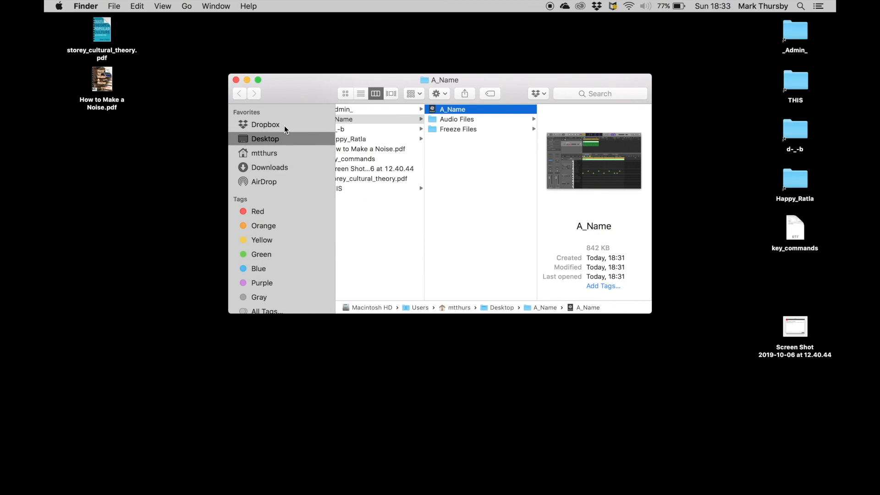
{"action": "key", "text": "super+w"}
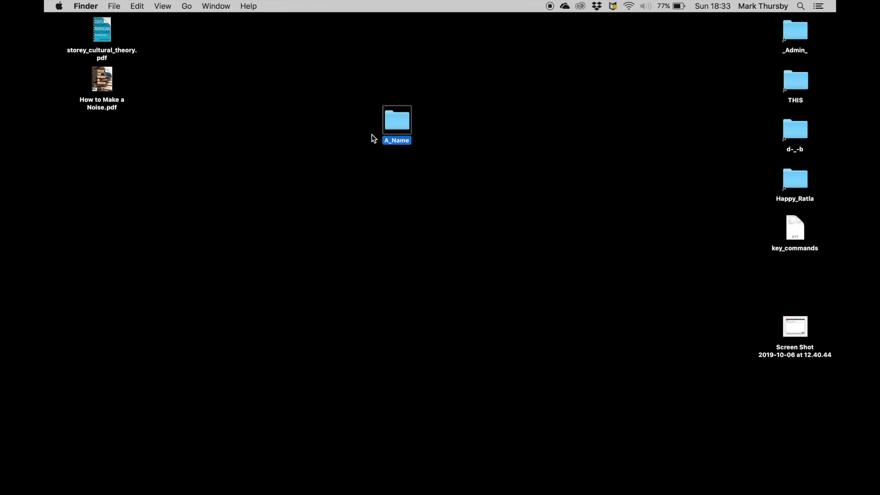
{"action": "left_click_drag", "start_coordinate": [393, 120], "coordinate": [795, 281]}
{"action": "left_click", "coordinate": [586, 262]}
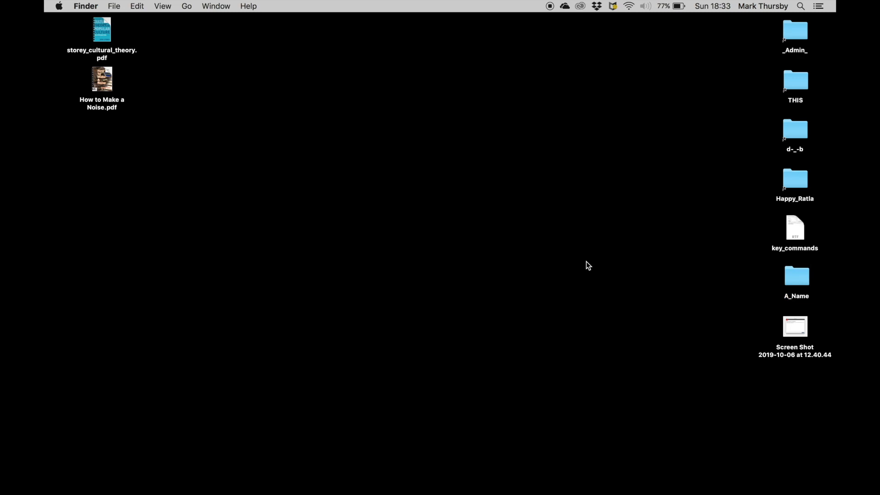